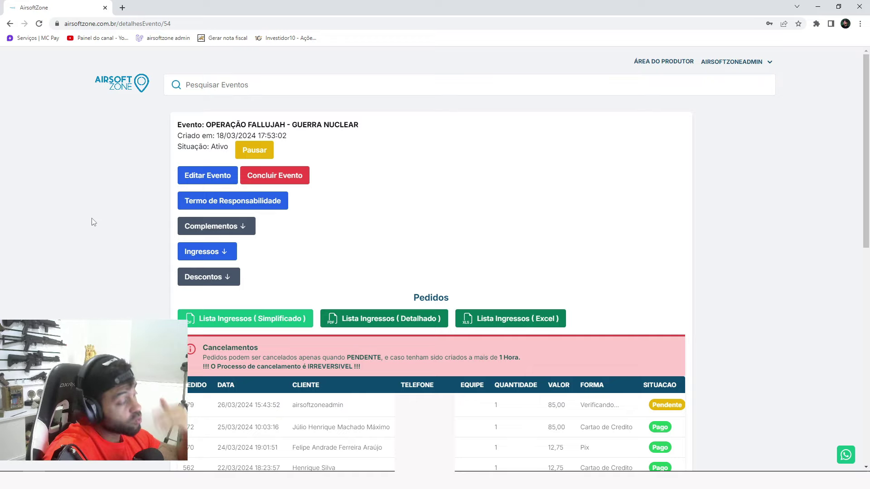
# Step: Open the event's responsibility term, save it and acknowledge the confirmation
pyautogui.click(202, 206)
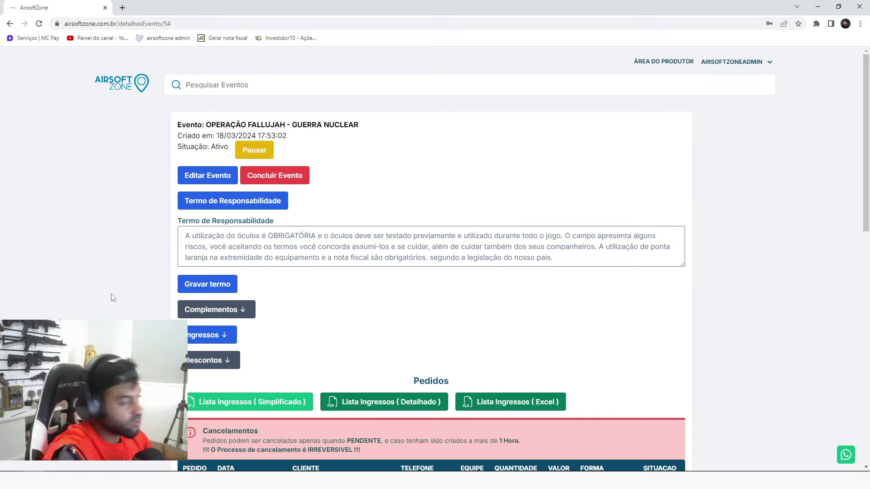
pyautogui.scroll(-1, 84, 288)
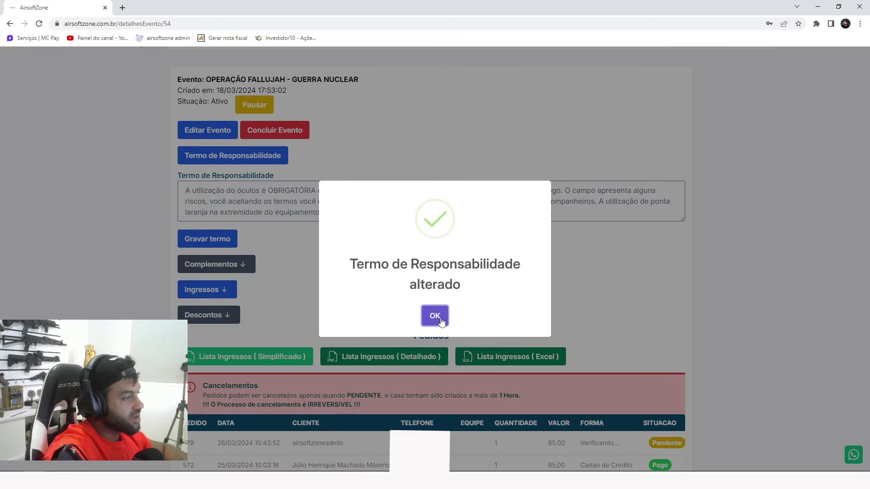
pyautogui.click(434, 317)
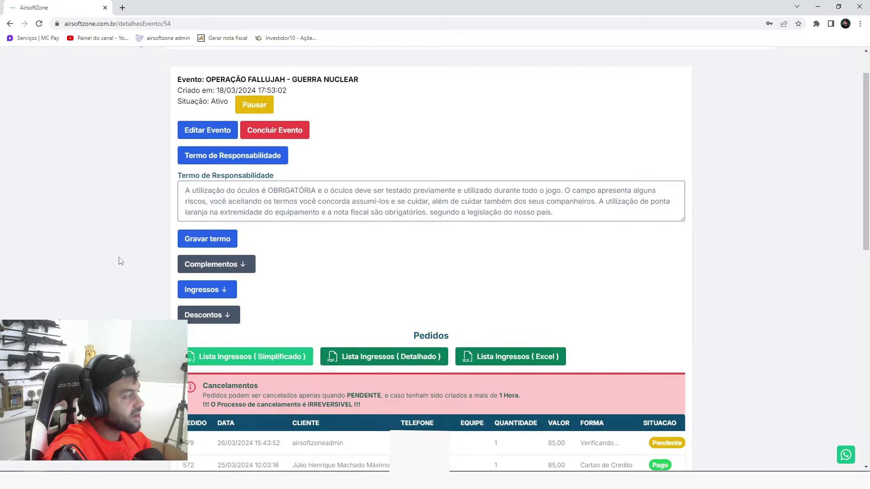
# Step: Start a new add-on for the event with the description "Tamanho da camisa", keeping the ticket type set to Todos
pyautogui.click(239, 272)
pyautogui.scroll(-1, 359, 277)
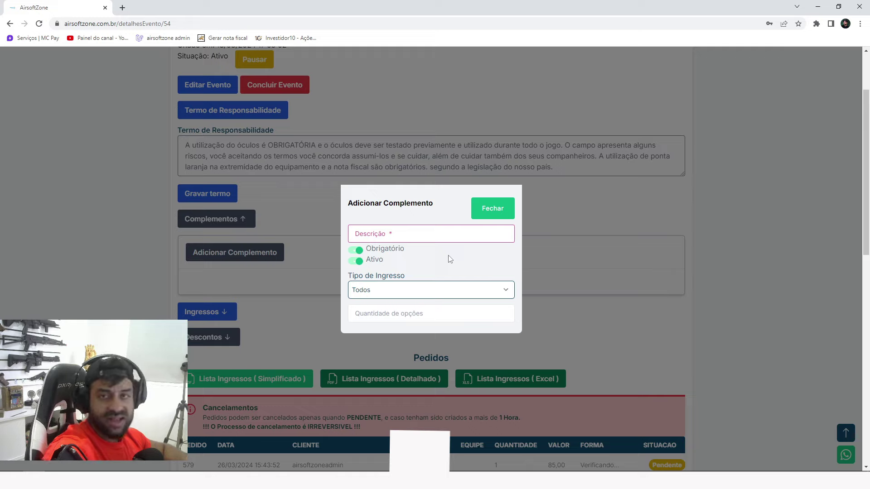
pyautogui.click(407, 240)
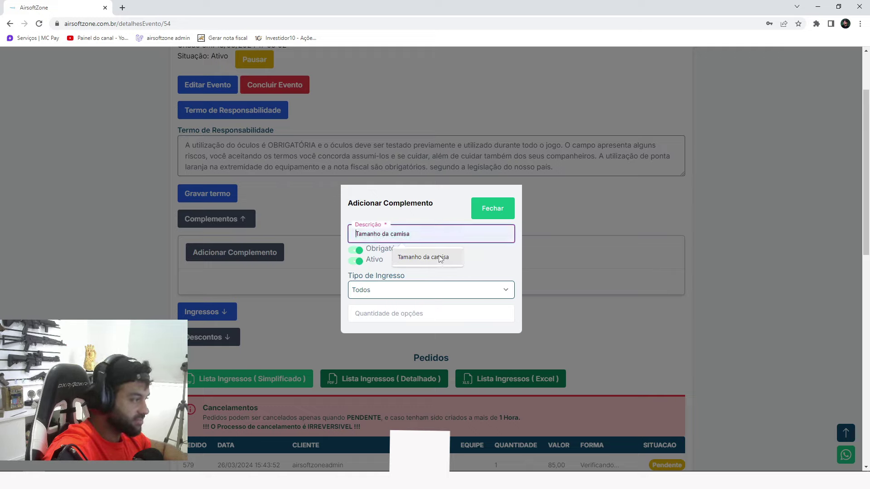
pyautogui.click(439, 257)
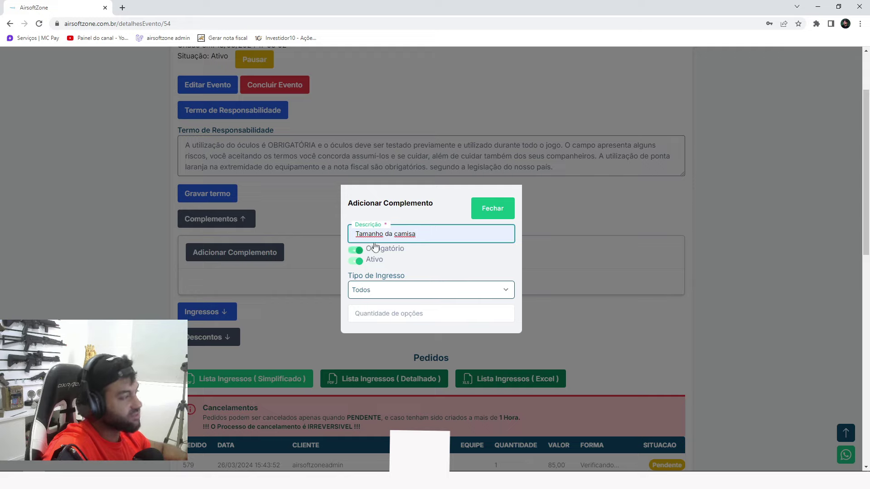
pyautogui.click(418, 294)
pyautogui.click(418, 301)
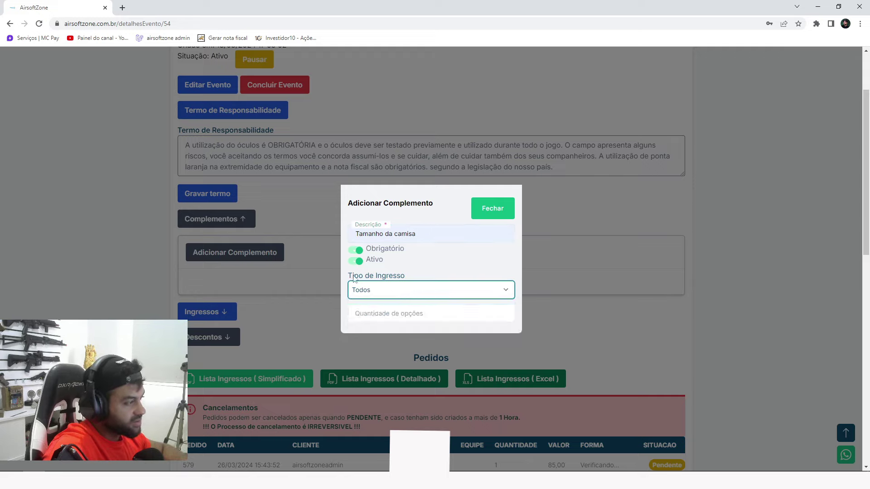
# Step: Set the add-on's number of options to 2 and describe the options as G and P
pyautogui.click(395, 316)
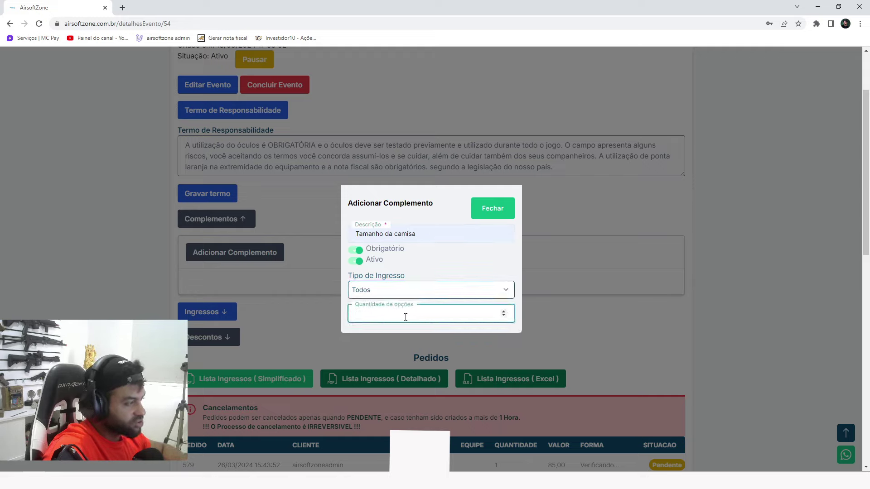
pyautogui.write('2')
pyautogui.press('Tab')
pyautogui.write('G')
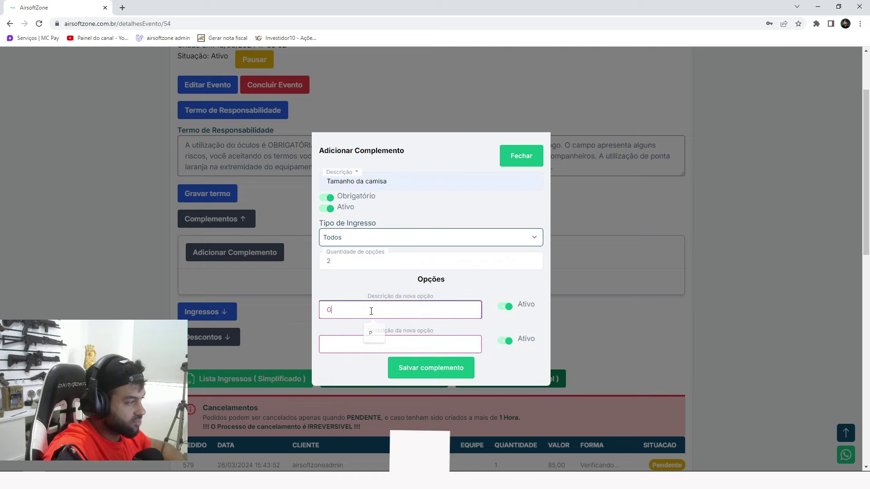
pyautogui.click(346, 343)
pyautogui.write('P')
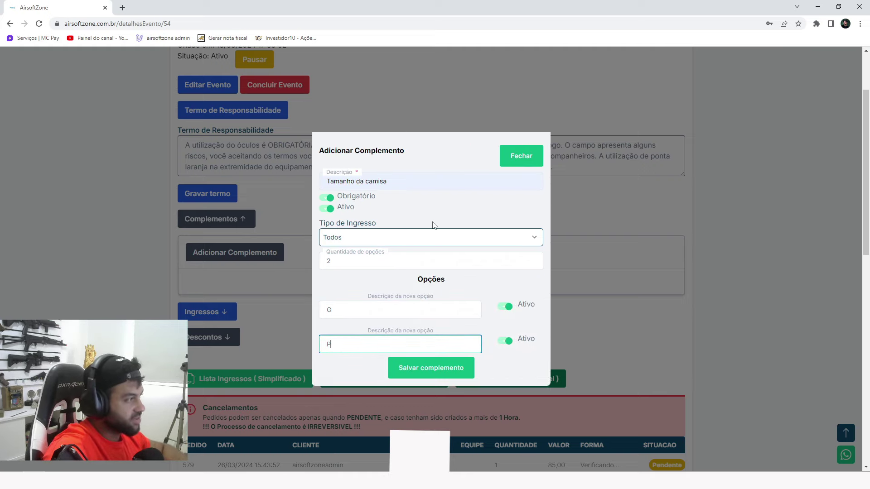
# Step: Review the ticket types offered for the add-on, close its form without saving and collapse the add-ons section
pyautogui.click(389, 238)
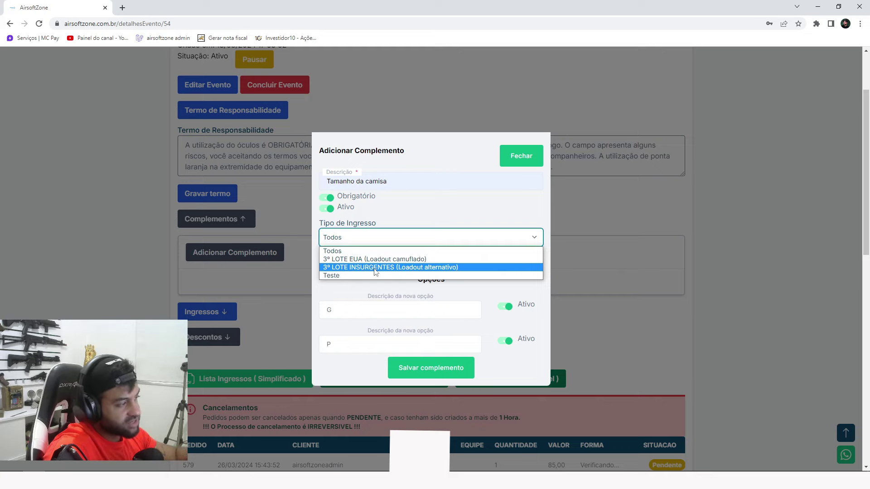
pyautogui.click(422, 238)
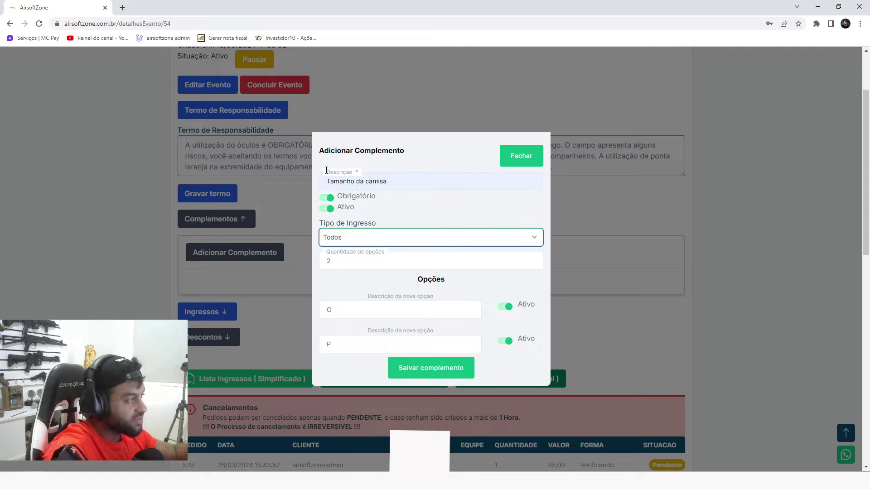
pyautogui.click(522, 160)
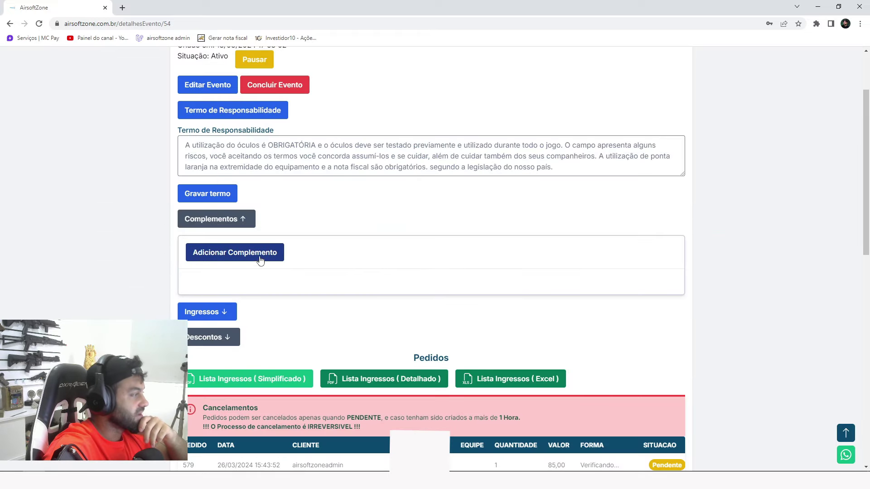
pyautogui.click(217, 222)
# Step: Examine the event's ticket summary, including available, reserved and paid tickets and the availability of each lot, and collapse it
pyautogui.click(213, 245)
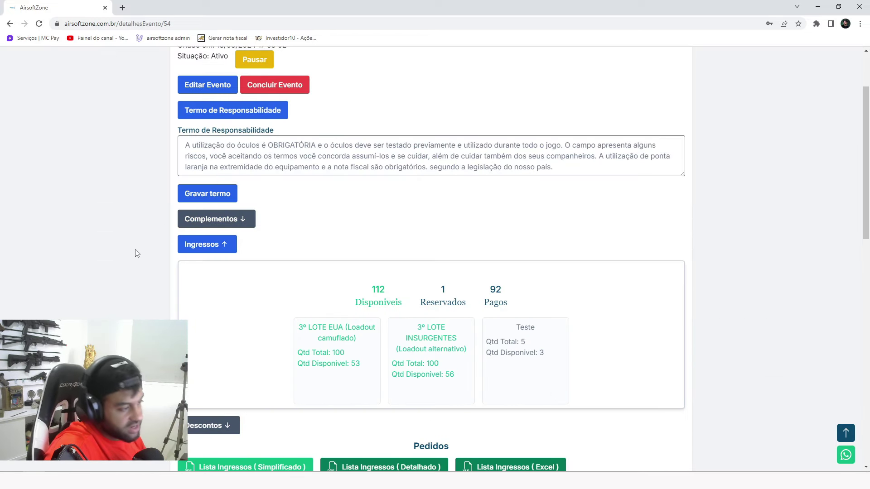
pyautogui.doubleClick(355, 364)
pyautogui.click(366, 401)
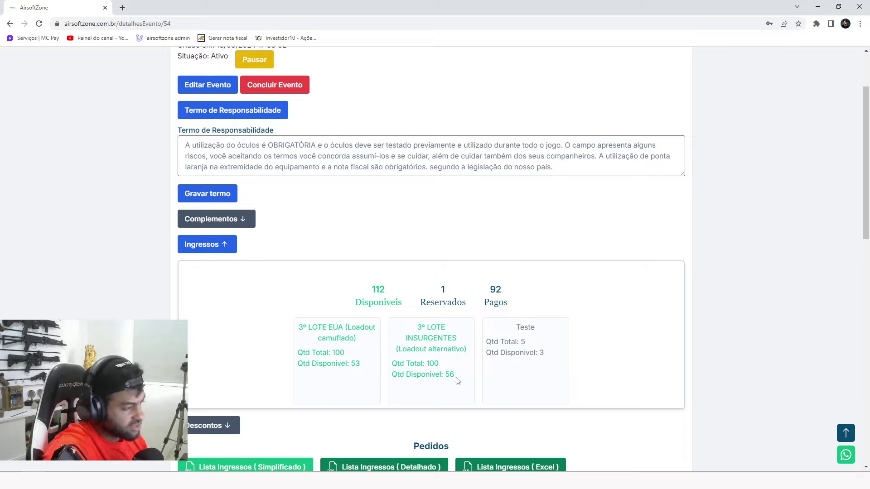
pyautogui.moveTo(455, 375); pyautogui.dragTo(447, 375)
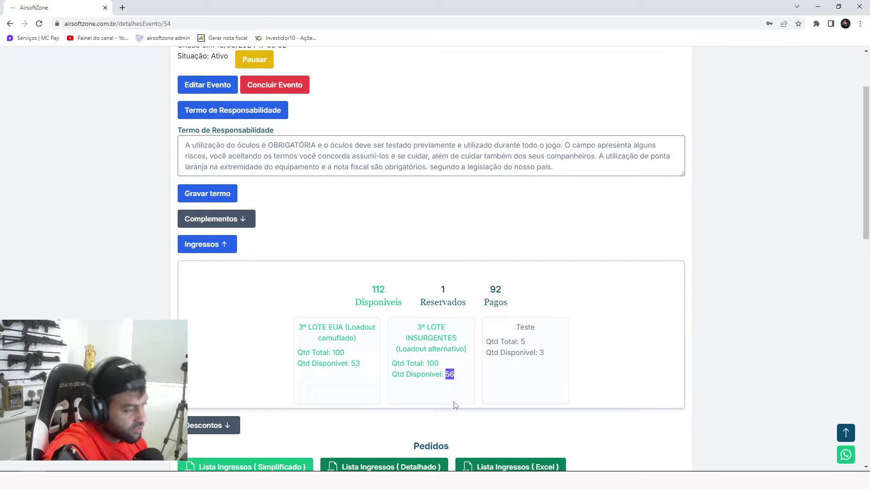
pyautogui.click(485, 372)
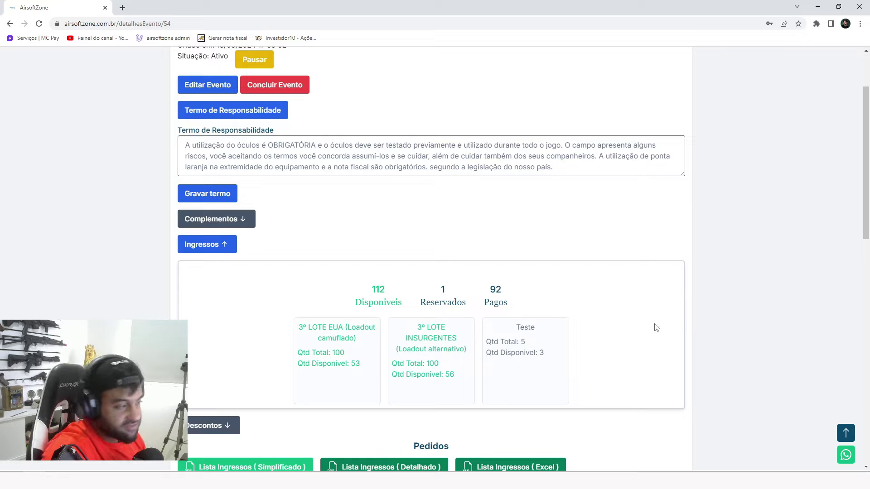
pyautogui.click(508, 303)
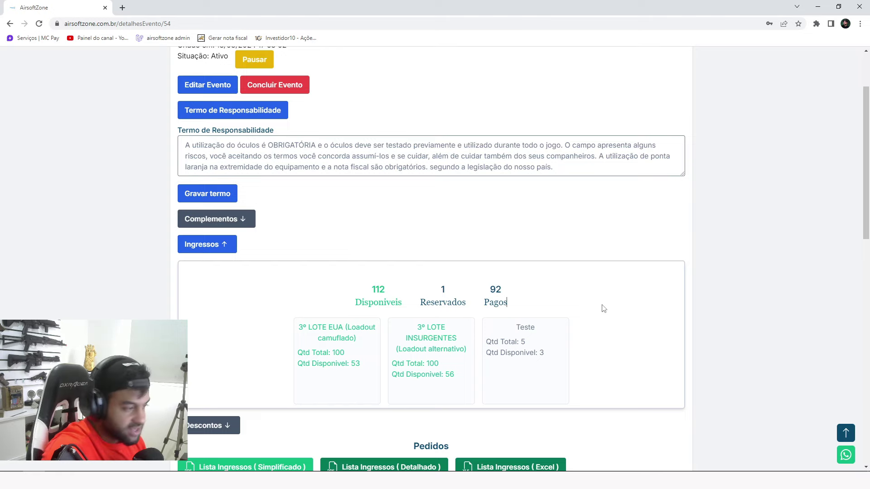
pyautogui.scroll(-1, 604, 308)
pyautogui.scroll(2, 596, 314)
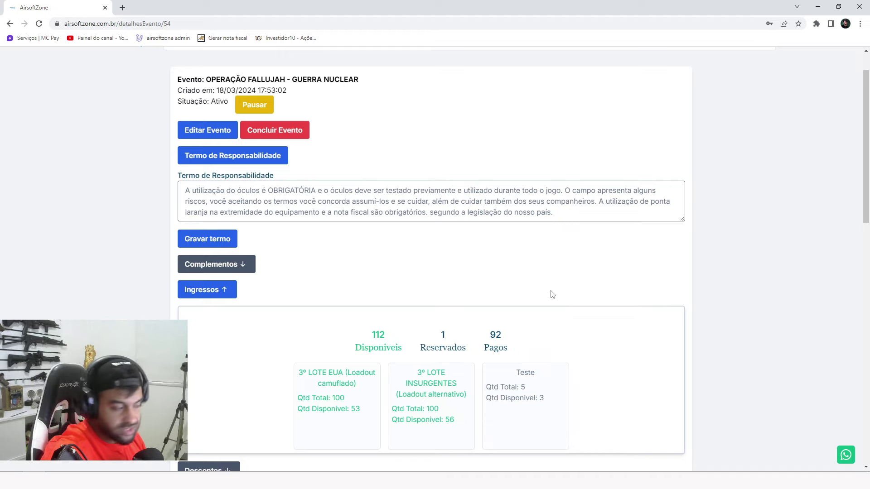
pyautogui.scroll(-1, 521, 290)
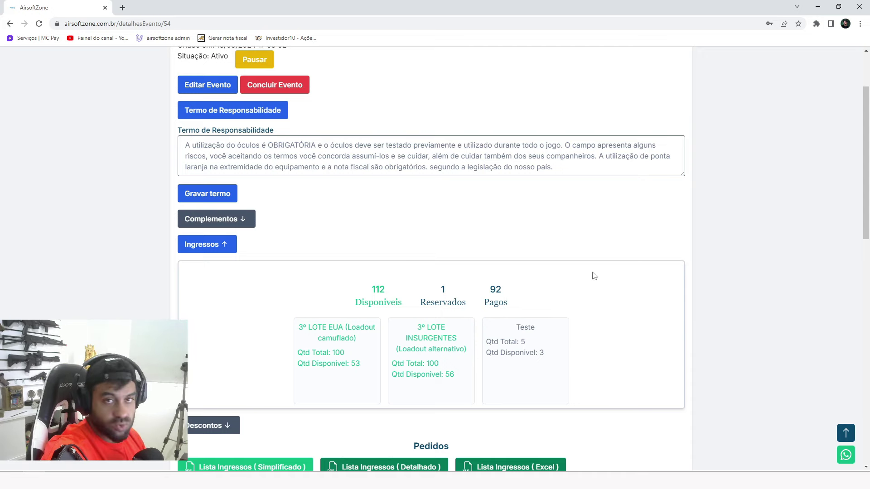
pyautogui.click(205, 248)
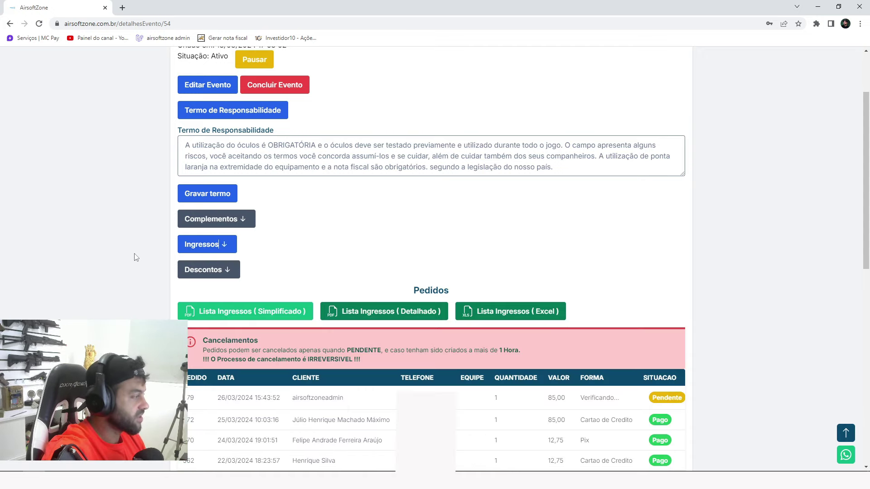
# Step: Examine the event's discounts section and its coupon creation fields, and collapse it without creating a coupon
pyautogui.scroll(1, 211, 281)
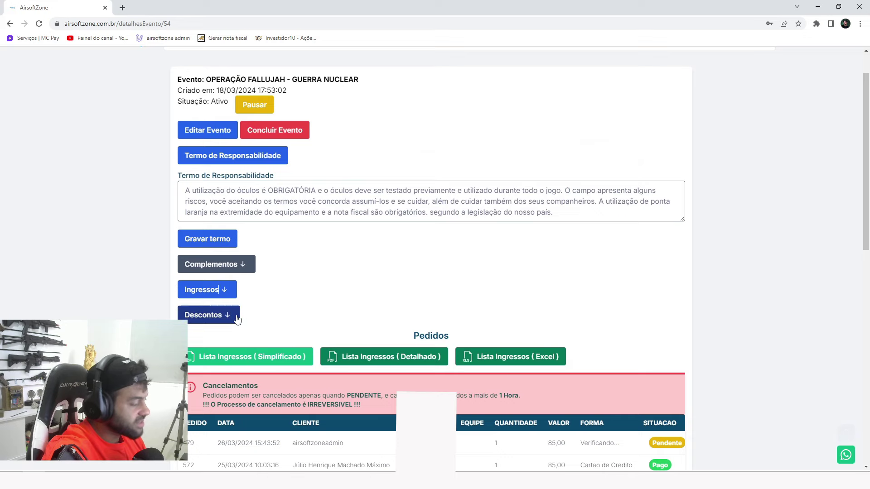
pyautogui.scroll(1, 292, 334)
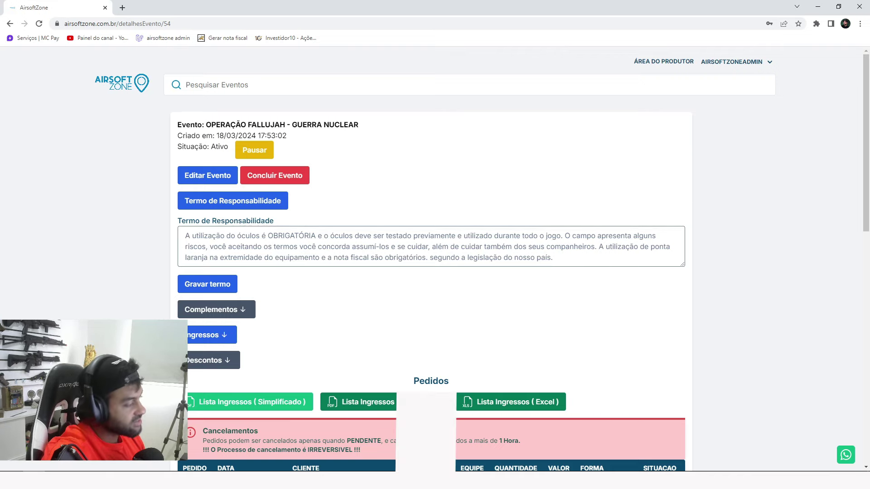
pyautogui.scroll(-1, 216, 326)
pyautogui.click(214, 315)
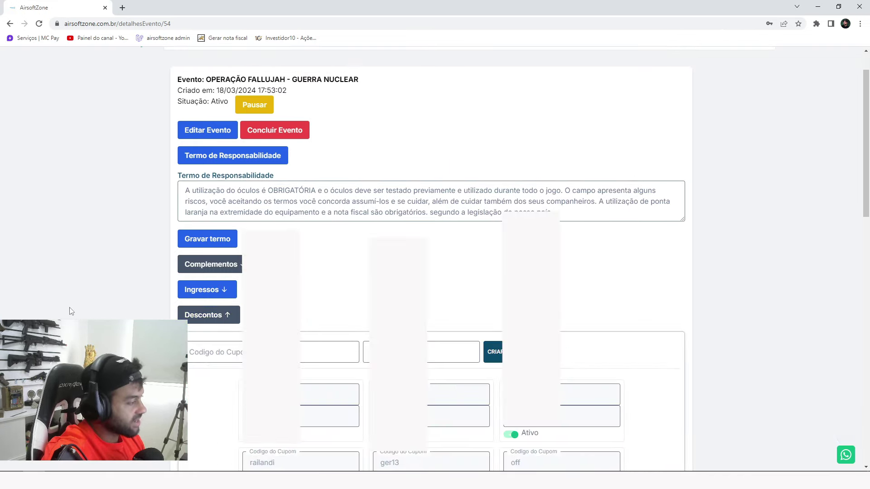
pyautogui.scroll(-2, 68, 307)
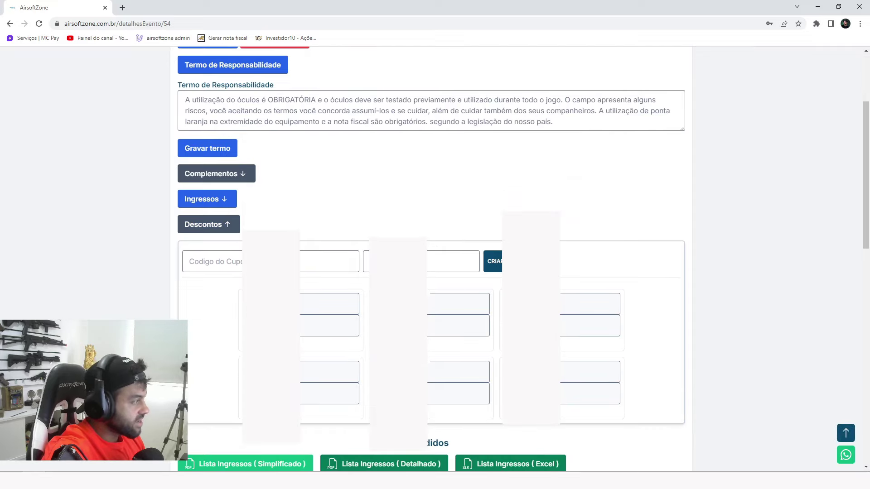
pyautogui.click(213, 262)
pyautogui.click(453, 261)
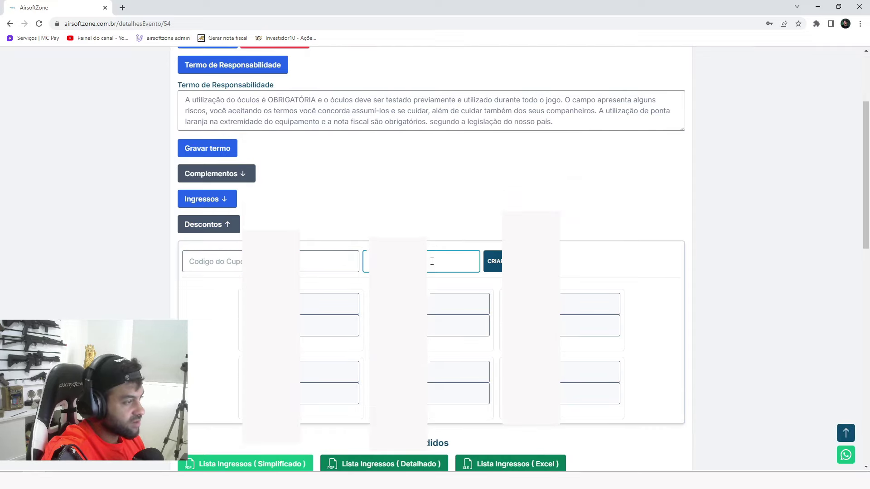
pyautogui.click(215, 229)
# Step: Examine the event's orders table for the quantity, value, payment method and status of each order
pyautogui.scroll(-5, 86, 224)
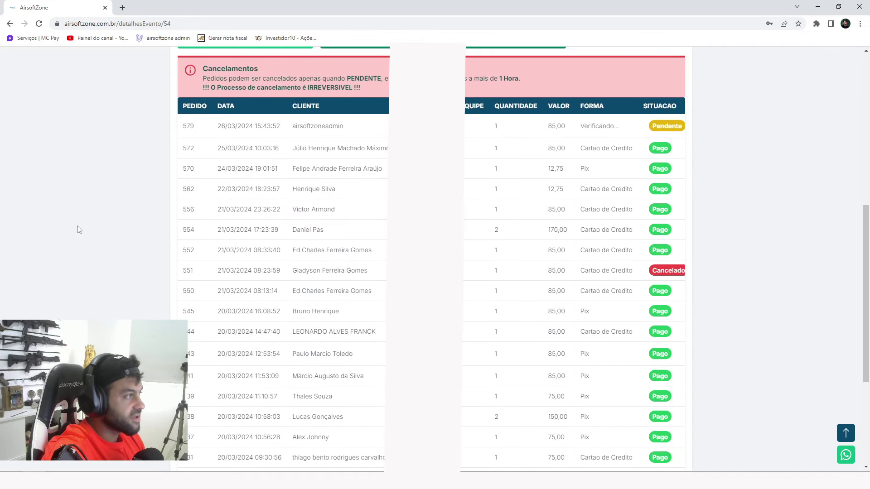
pyautogui.scroll(-1, 632, 142)
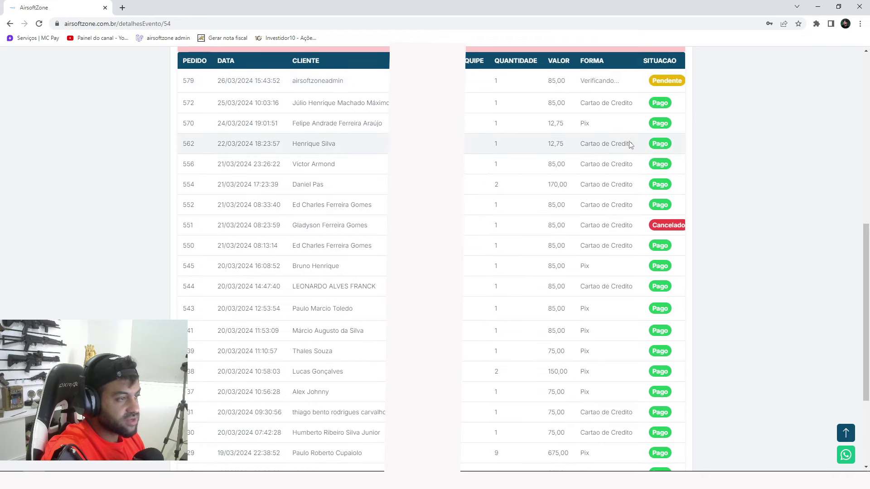
pyautogui.scroll(1, 600, 288)
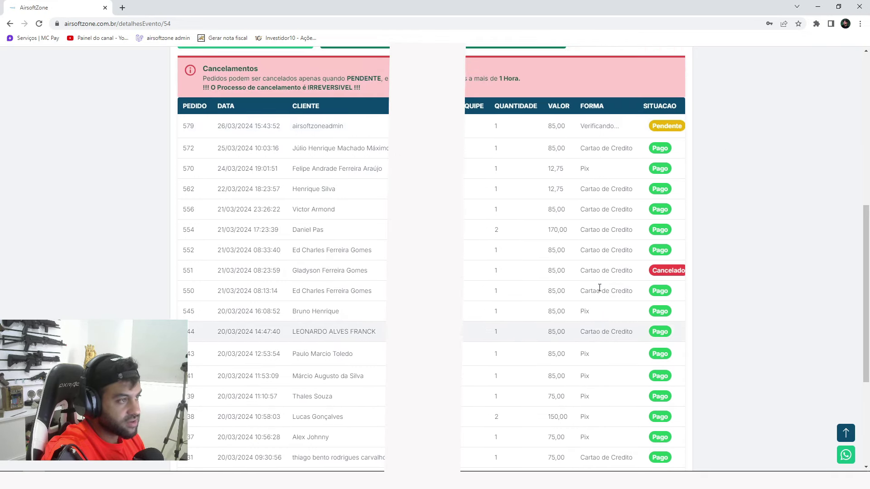
pyautogui.scroll(-3, 600, 290)
pyautogui.scroll(2, 599, 292)
pyautogui.scroll(2, 600, 293)
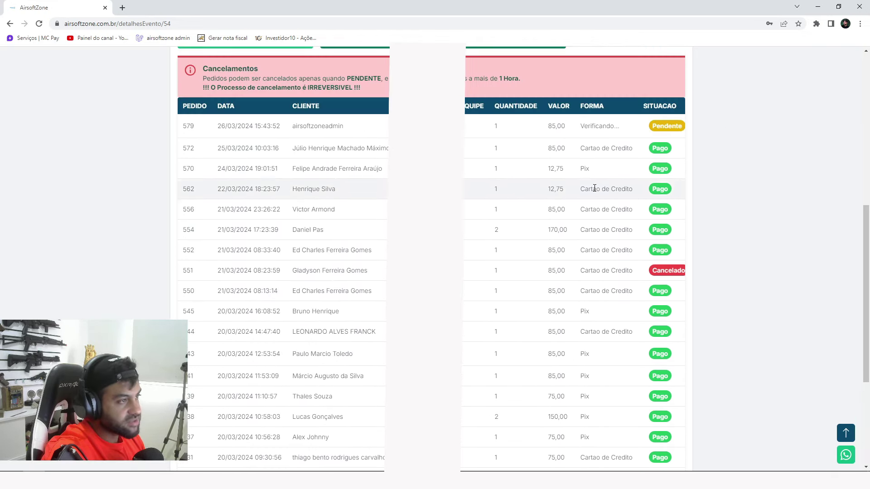
pyautogui.scroll(-2, 590, 254)
pyautogui.scroll(3, 589, 311)
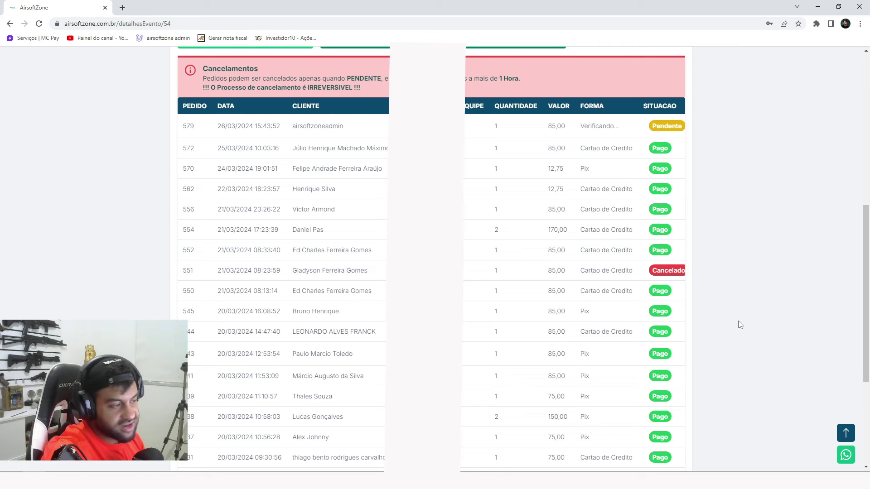
pyautogui.scroll(-2, 632, 292)
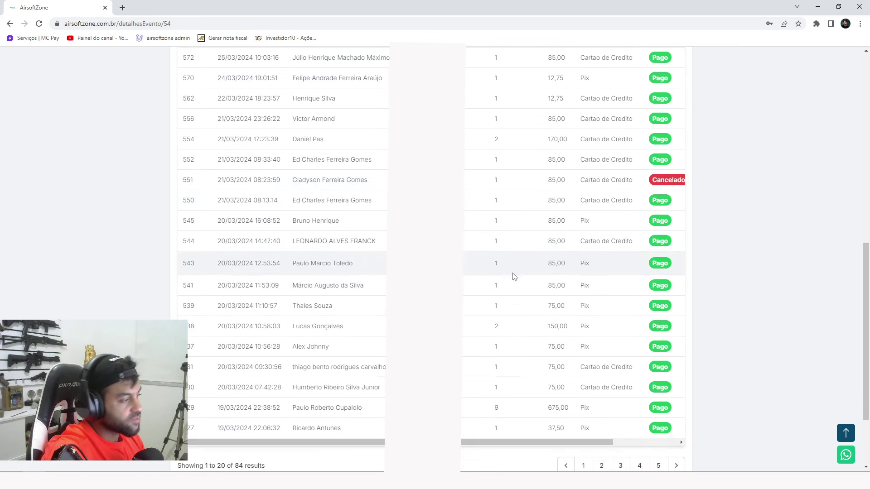
# Step: Open the event's simplified ticket list as a PDF
pyautogui.scroll(3, 515, 277)
pyautogui.scroll(6, 511, 288)
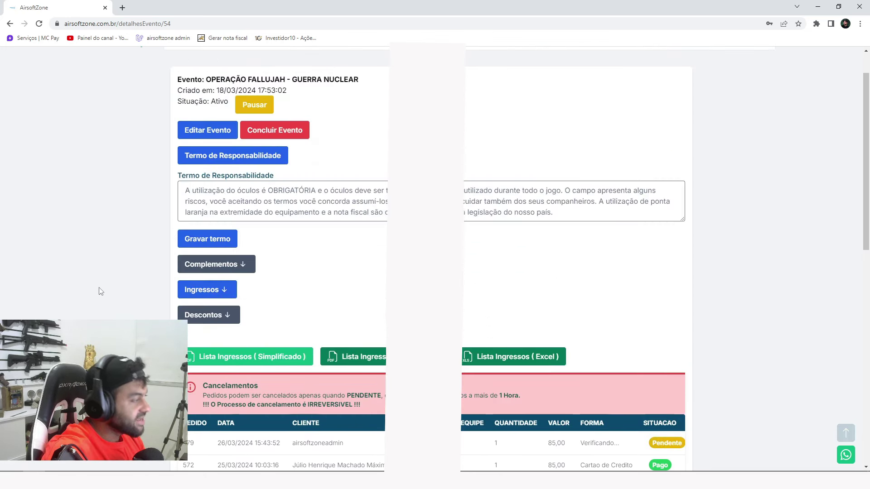
pyautogui.scroll(1, 96, 288)
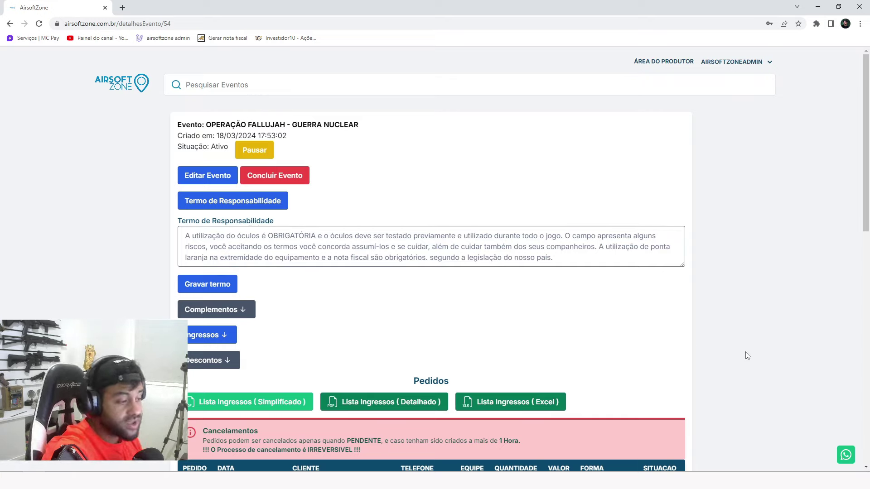
pyautogui.click(253, 403)
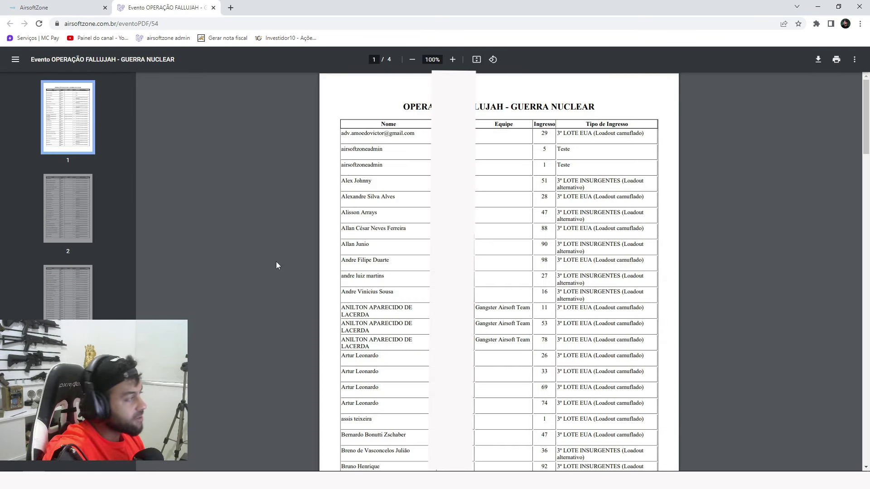
# Step: Examine the names, teams, ticket numbers and ticket types across the simplified ticket list's pages, and close the PDF
pyautogui.scroll(-9, 276, 266)
pyautogui.scroll(-20, 292, 272)
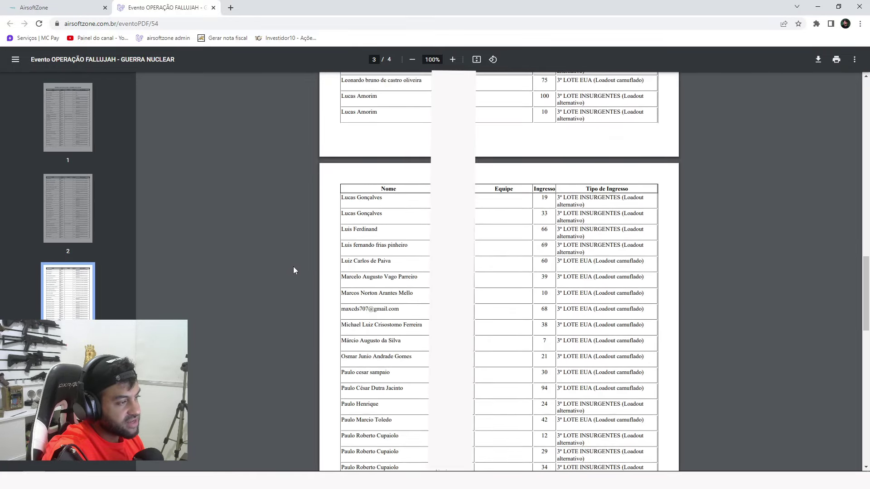
pyautogui.scroll(20, 317, 282)
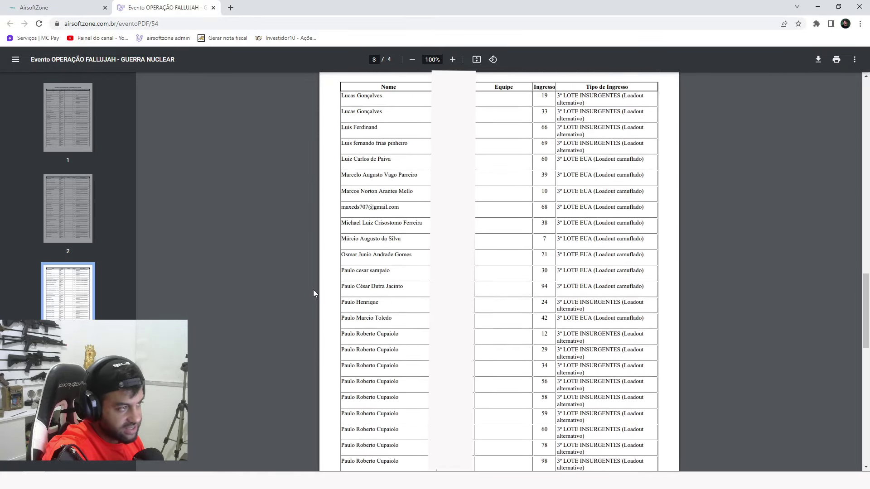
pyautogui.scroll(8, 312, 294)
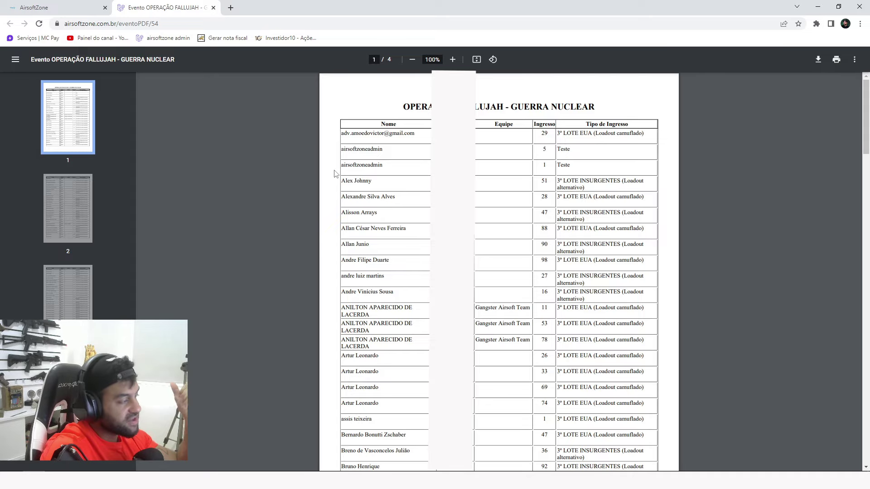
pyautogui.scroll(-4, 346, 186)
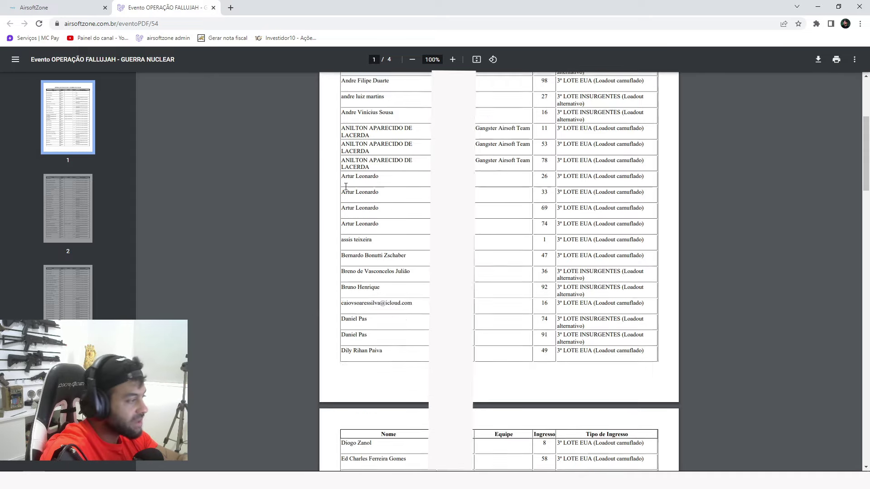
pyautogui.scroll(-17, 346, 186)
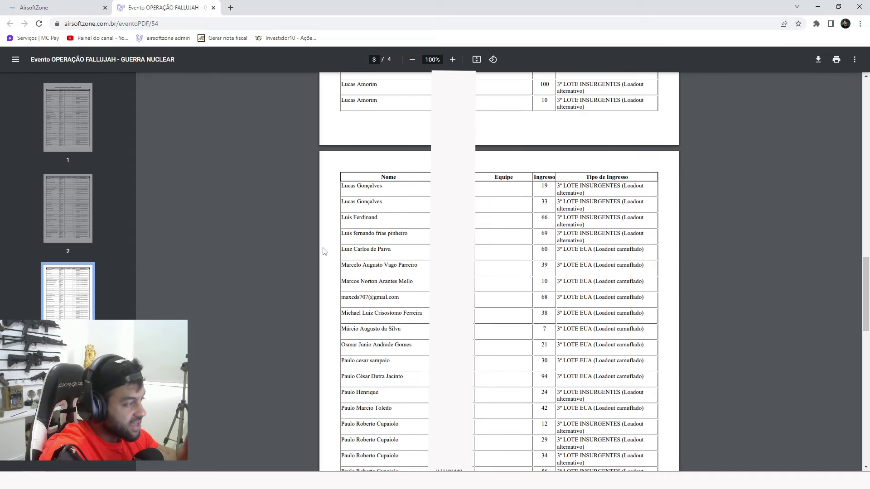
pyautogui.scroll(-5, 328, 256)
pyautogui.scroll(13, 331, 268)
pyautogui.scroll(2, 333, 276)
pyautogui.scroll(-1, 354, 253)
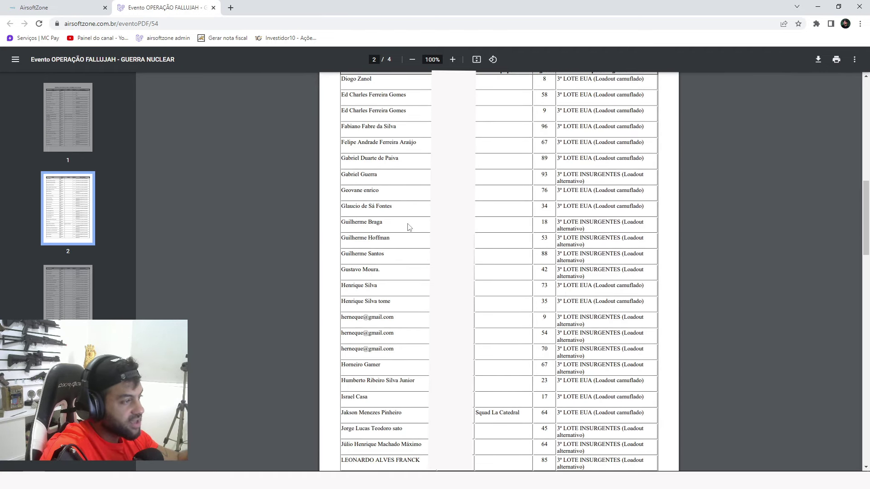
pyautogui.scroll(1, 325, 217)
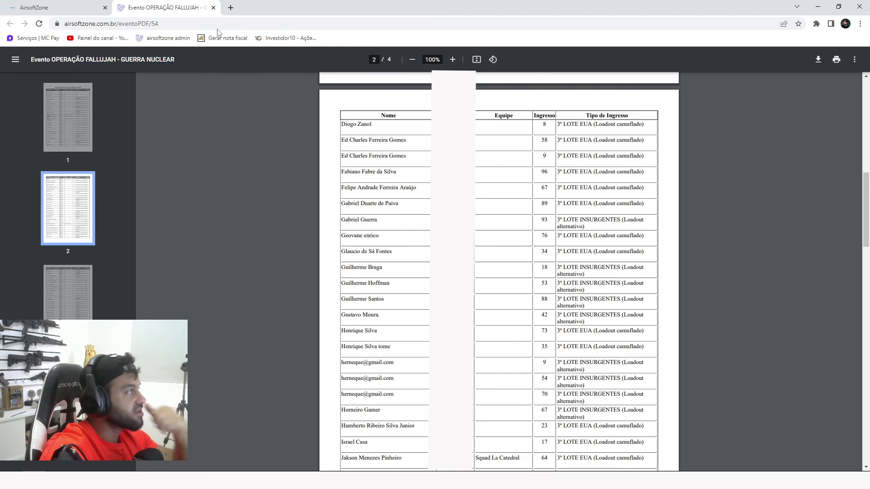
pyautogui.click(213, 8)
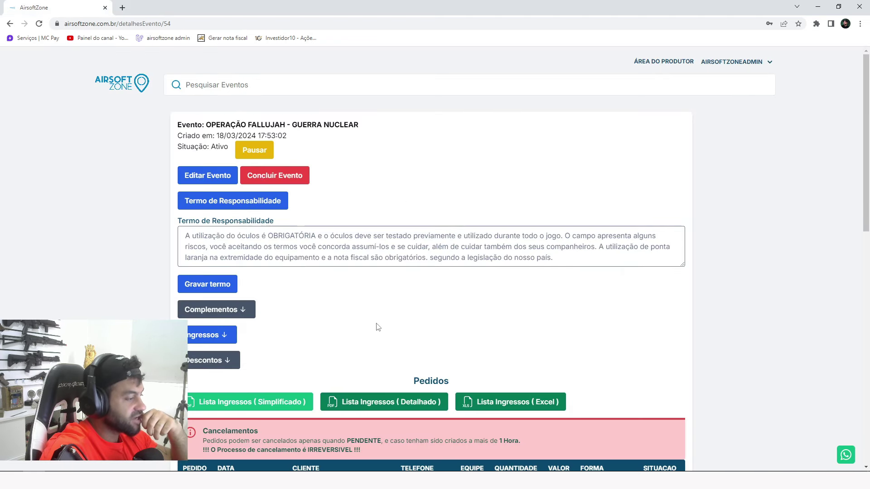
# Step: Open the detailed ticket list PDF, examine its order, observation and add-on columns, and close it
pyautogui.click(388, 403)
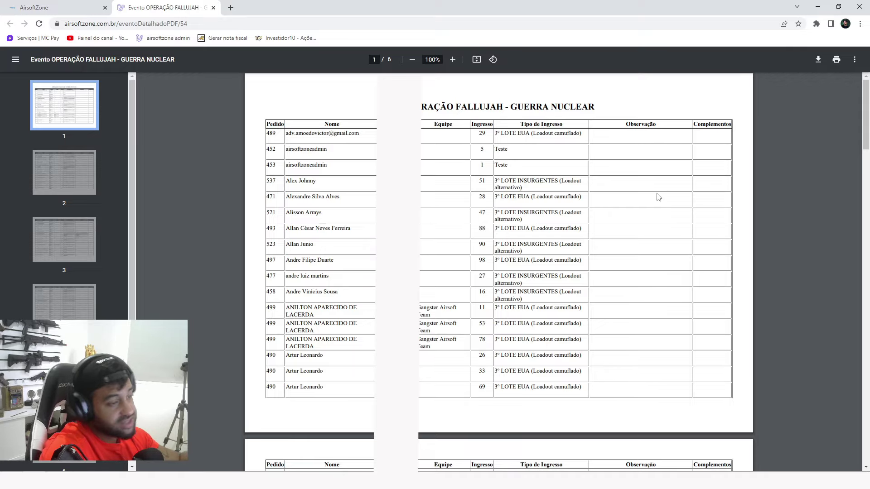
pyautogui.scroll(-15, 634, 254)
pyautogui.scroll(-20, 647, 217)
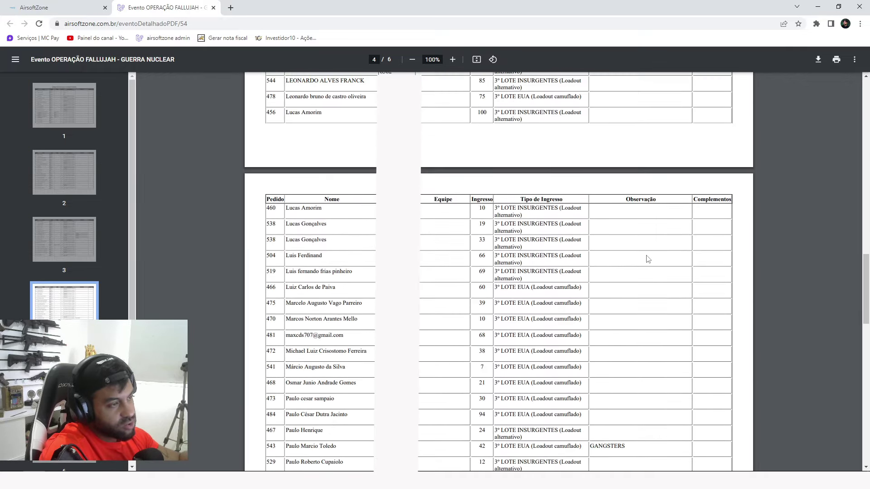
pyautogui.scroll(20, 643, 311)
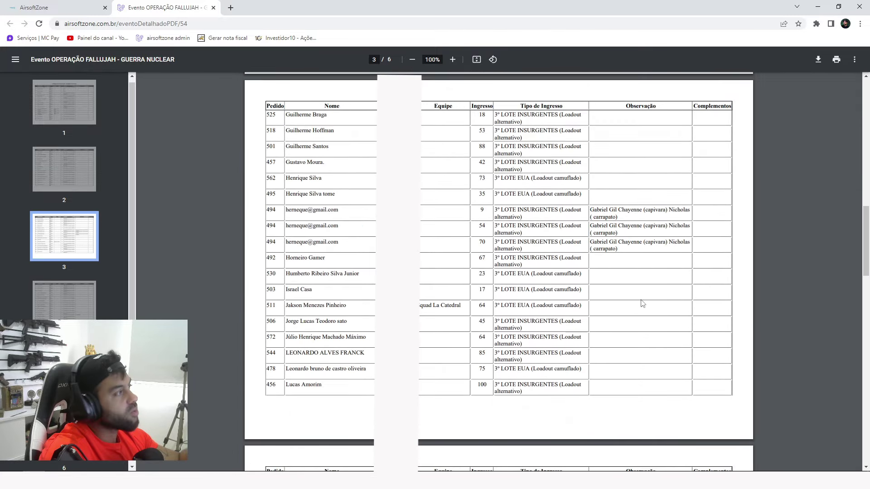
pyautogui.hotkey('ctrl', 'w')
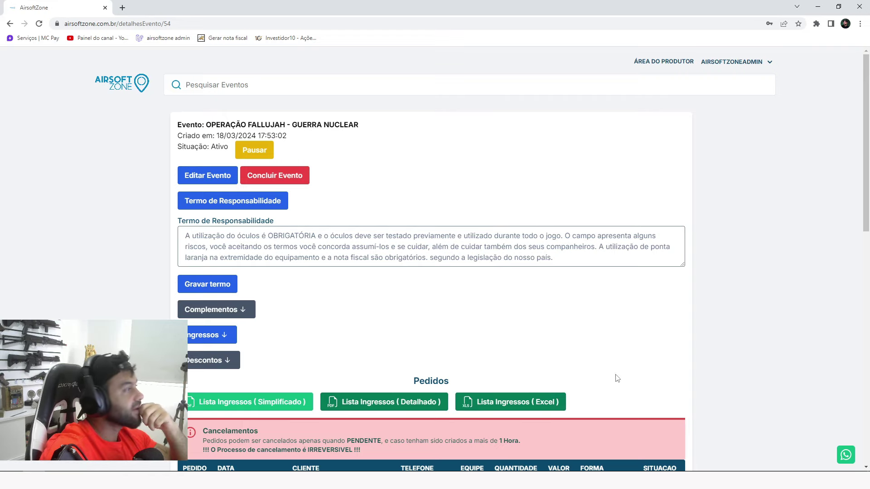
# Step: Export the event's ticket list to Excel, look through the spreadsheet's rows, and close it
pyautogui.click(529, 404)
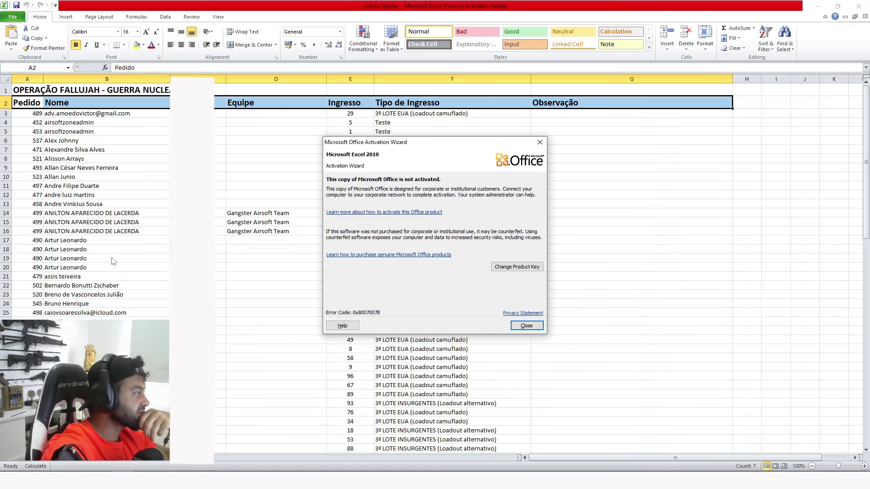
pyautogui.click(527, 326)
pyautogui.scroll(-6, 100, 254)
pyautogui.scroll(-13, 101, 258)
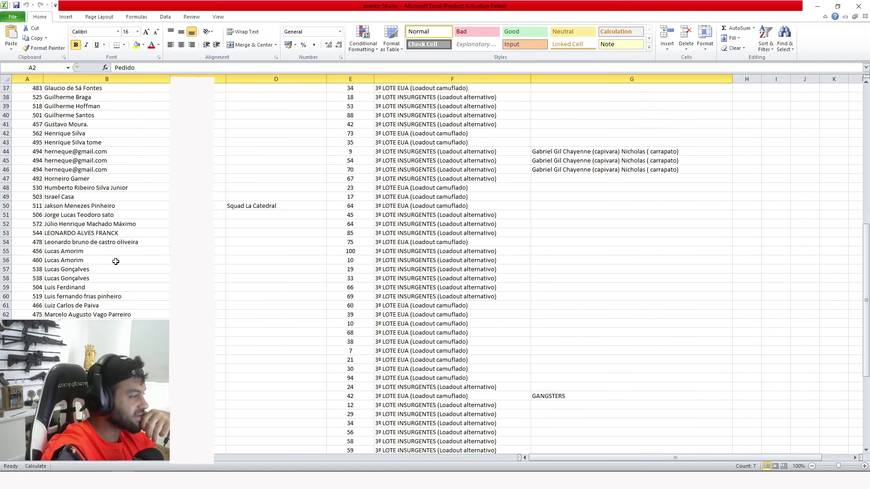
pyautogui.scroll(19, 113, 265)
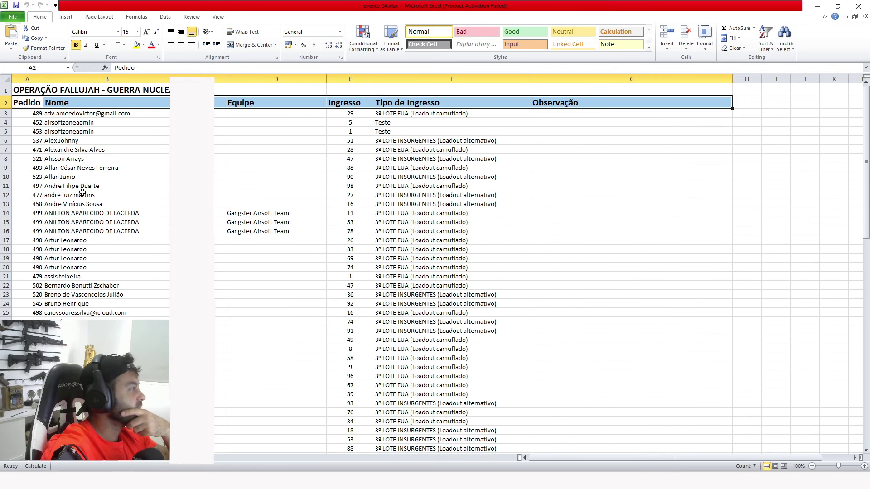
pyautogui.click(859, 6)
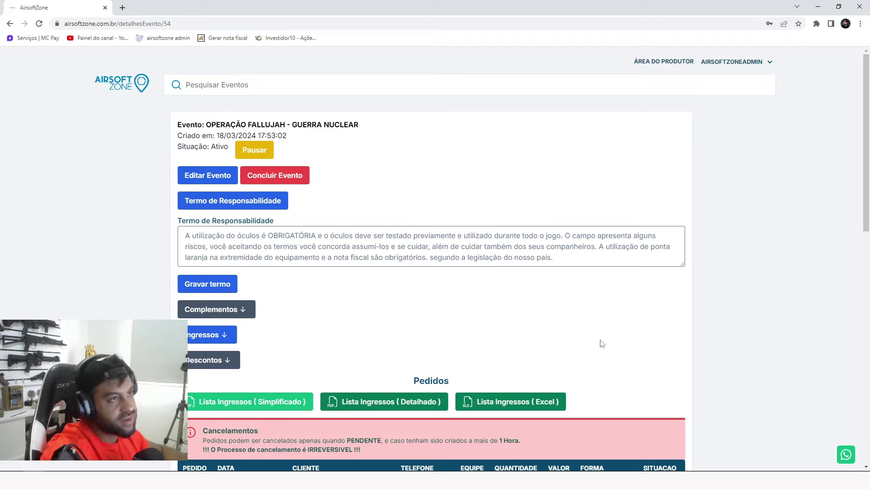
# Step: Open the Operação Fallujah event for editing and view the available game modalities, keeping MILSIM selected
pyautogui.click(200, 180)
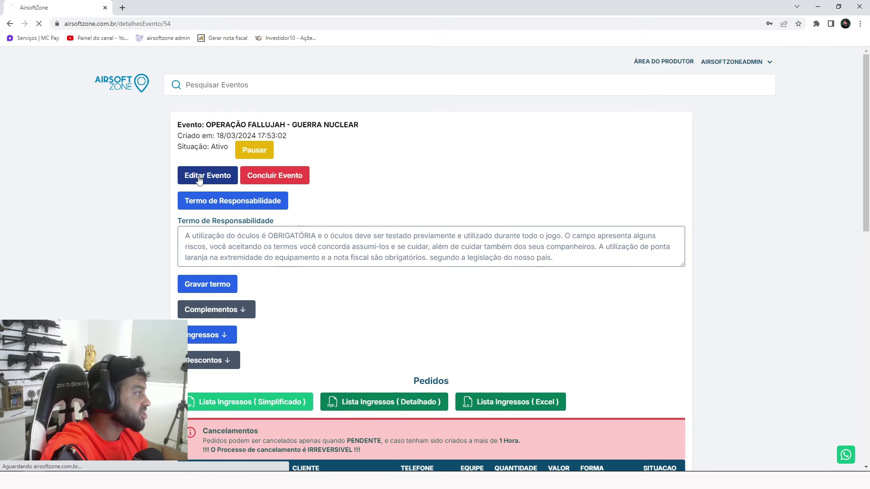
pyautogui.scroll(-1, 68, 209)
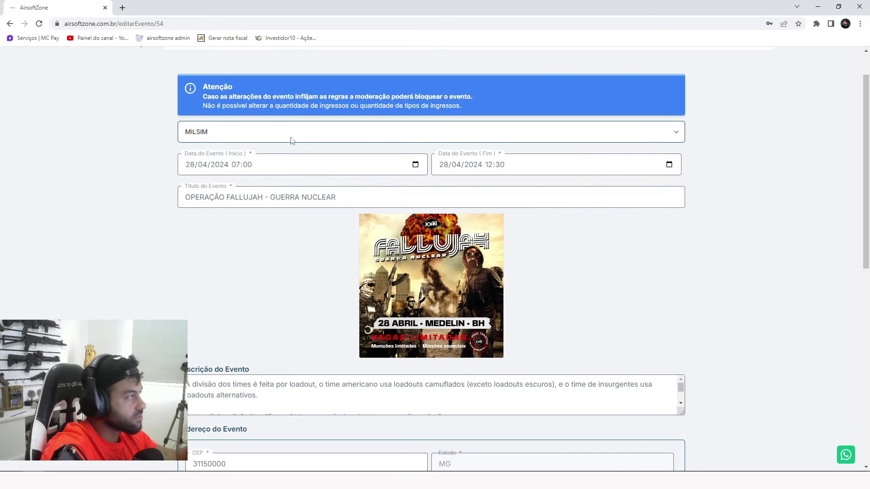
pyautogui.click(267, 130)
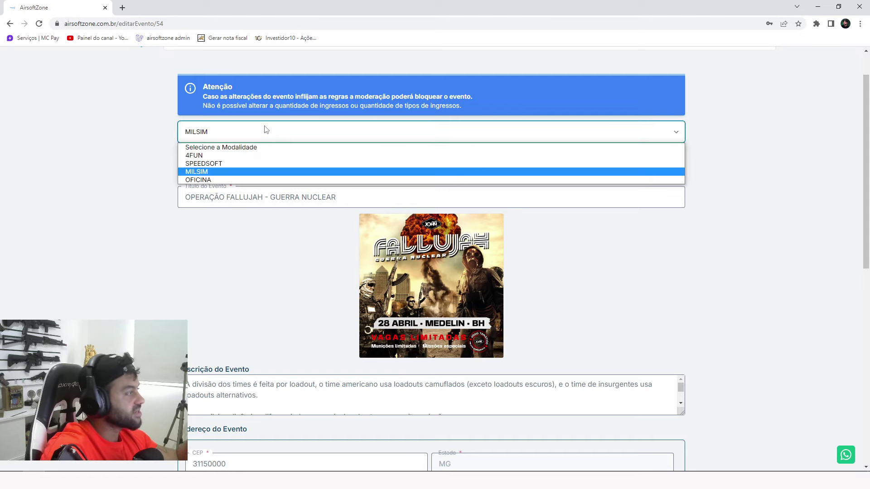
pyautogui.click(267, 130)
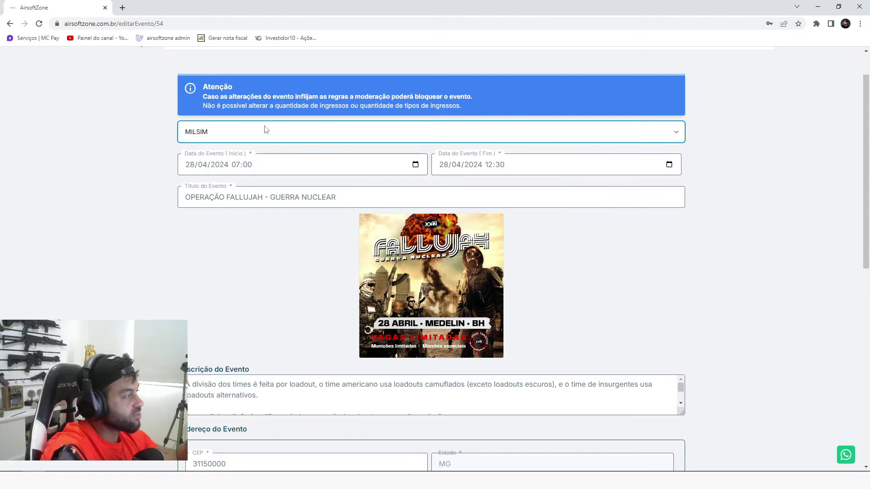
# Step: Examine the edit form's dates, title, image, description, address, ticket types and their activation switches
pyautogui.scroll(-5, 81, 219)
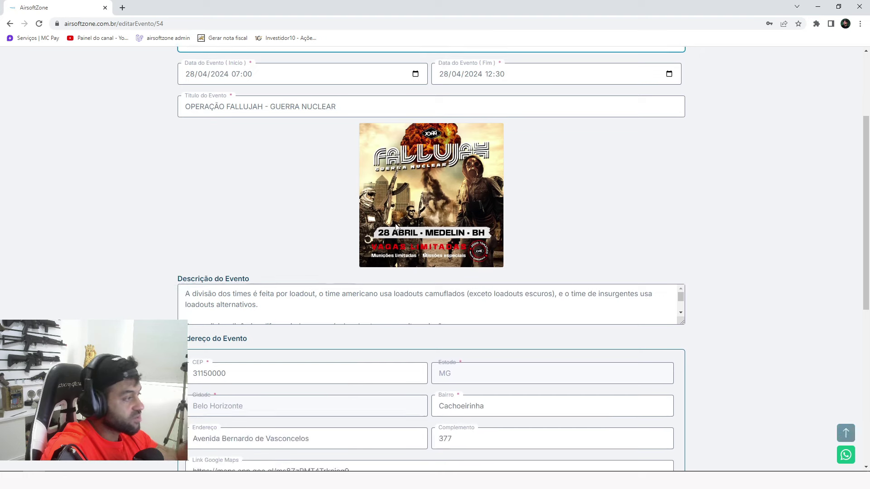
pyautogui.scroll(2, 93, 231)
pyautogui.scroll(1, 288, 252)
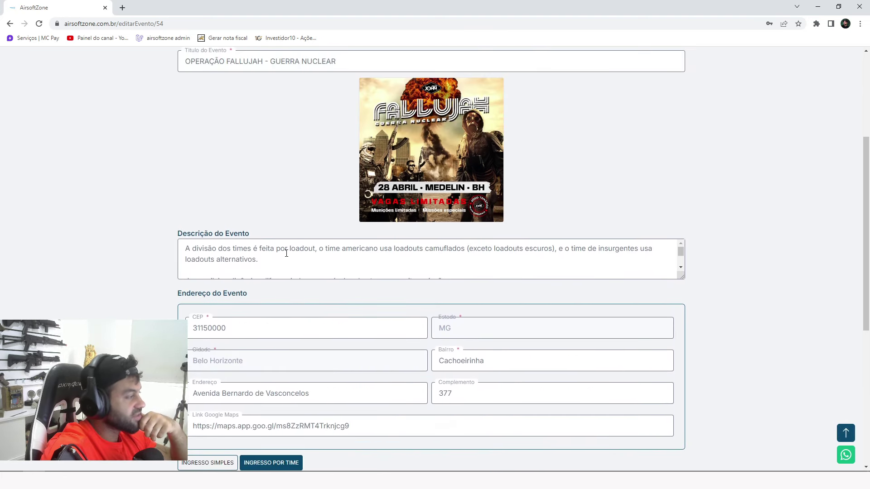
pyautogui.scroll(-2, 164, 237)
pyautogui.scroll(-1, 163, 238)
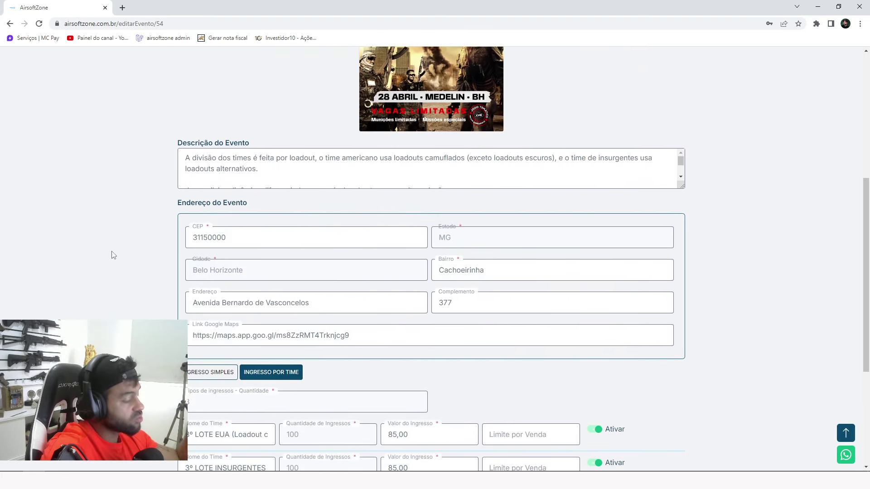
pyautogui.scroll(-2, 112, 254)
pyautogui.scroll(2, 111, 290)
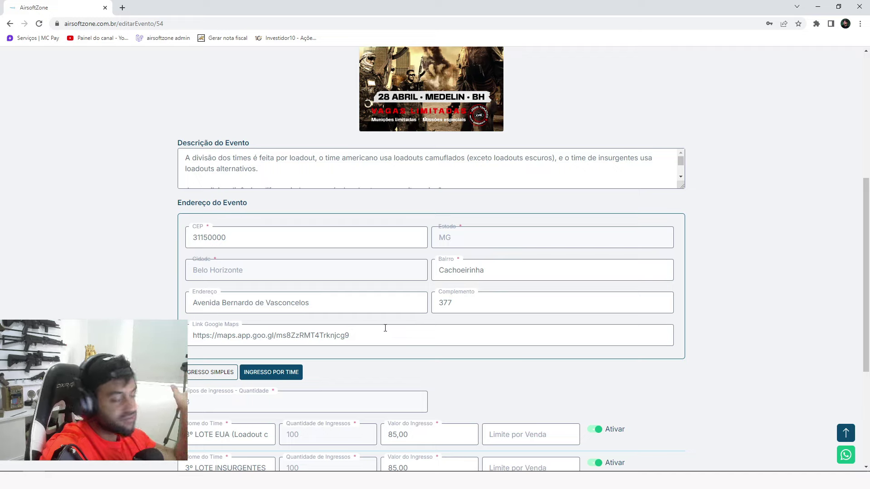
pyautogui.scroll(-3, 435, 333)
pyautogui.scroll(1, 97, 281)
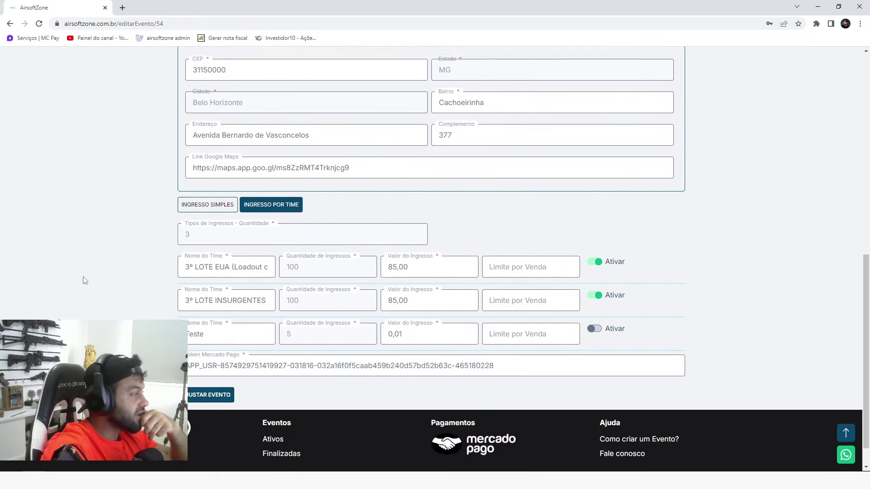
pyautogui.scroll(-1, 82, 281)
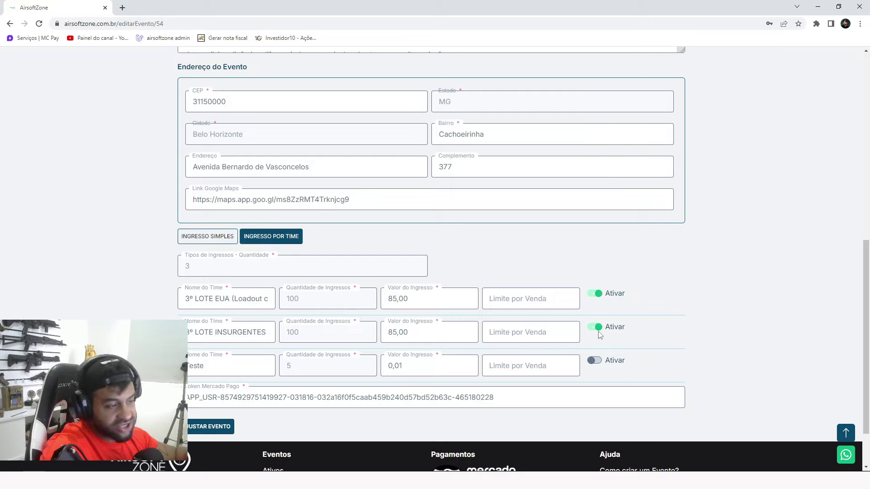
pyautogui.scroll(-1, 766, 333)
pyautogui.scroll(1, 766, 333)
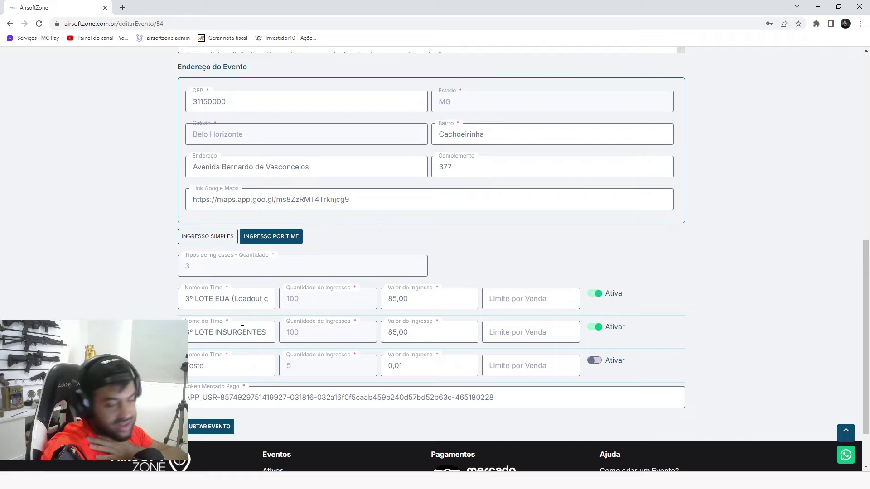
# Step: Try changing the EUA ticket's lot number to 1, and restore it to 3
pyautogui.click(190, 297)
pyautogui.press('BackSpace')
pyautogui.write('1')
pyautogui.press('BackSpace')
pyautogui.write('3')
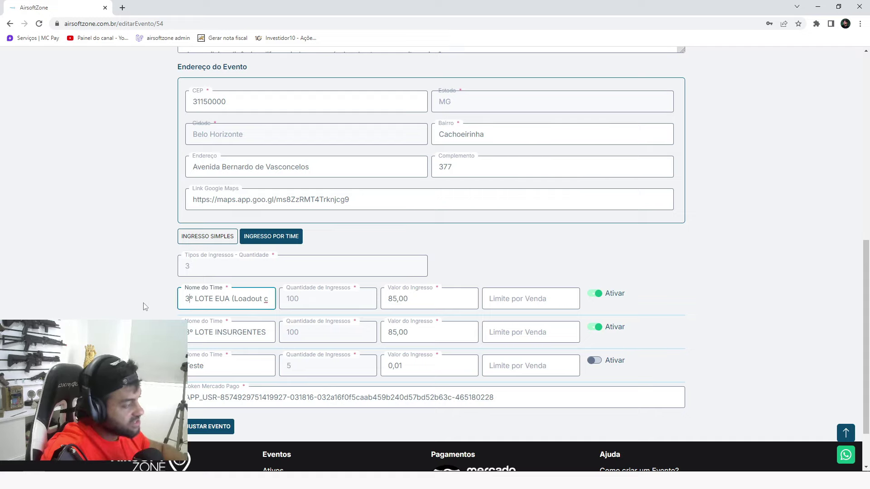
pyautogui.click(625, 327)
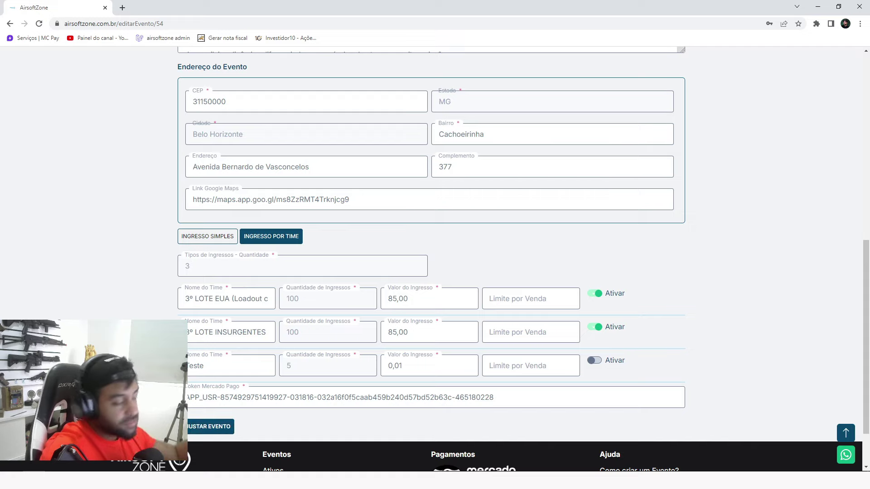
# Step: Try renumbering the EUA ticket's lot to 1 and the Insurgentes ticket's lot to 2, and undo both edits
pyautogui.click(189, 300)
pyautogui.press('BackSpace')
pyautogui.write('1')
pyautogui.click(189, 333)
pyautogui.press('BackSpace')
pyautogui.write('2')
pyautogui.hotkey('ctrl', 'z')
pyautogui.hotkey('ctrl', 'z')
pyautogui.hotkey('ctrl', 'z')
pyautogui.hotkey('ctrl', 'z')
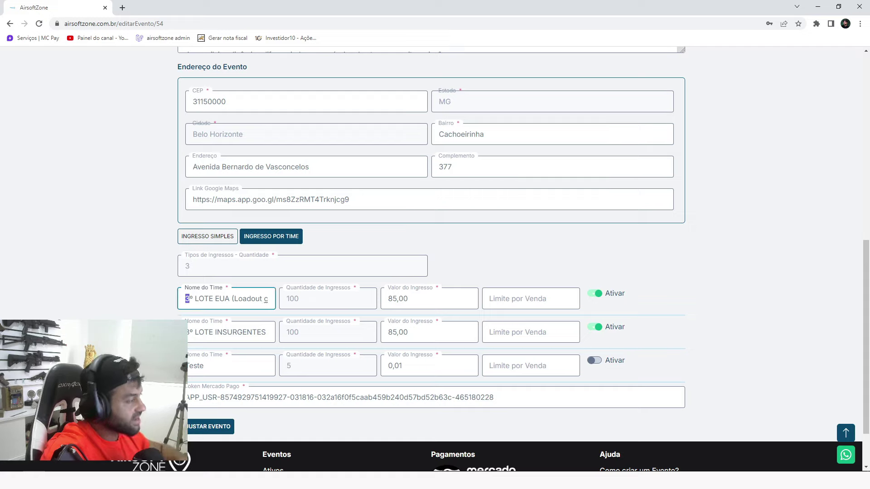
pyautogui.click(272, 281)
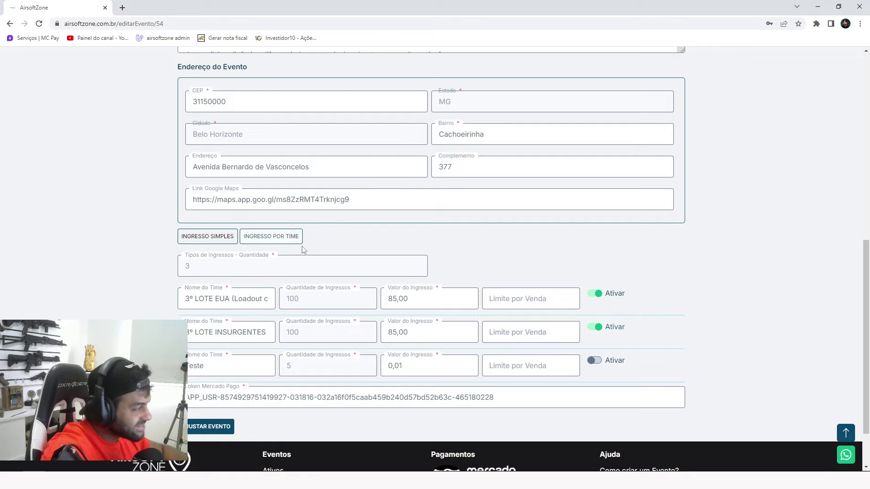
# Step: Review the event's per-team ticket mode and the quantity, price, sales limit and activation of each ticket type
pyautogui.scroll(-2, 394, 230)
pyautogui.scroll(3, 700, 304)
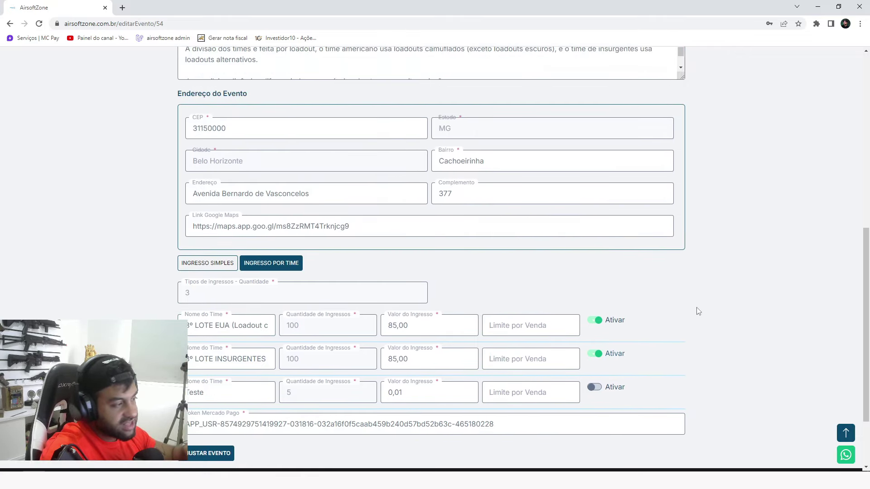
pyautogui.scroll(-1, 498, 303)
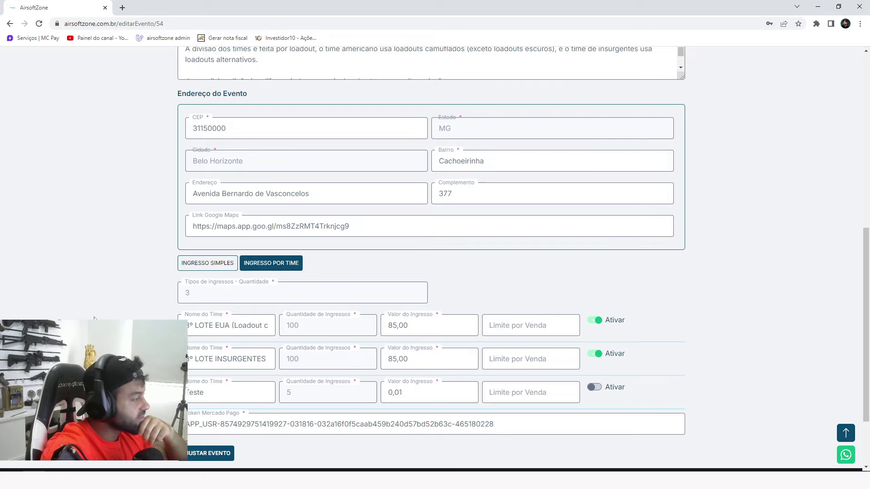
pyautogui.scroll(-2, 92, 314)
pyautogui.scroll(2, 136, 294)
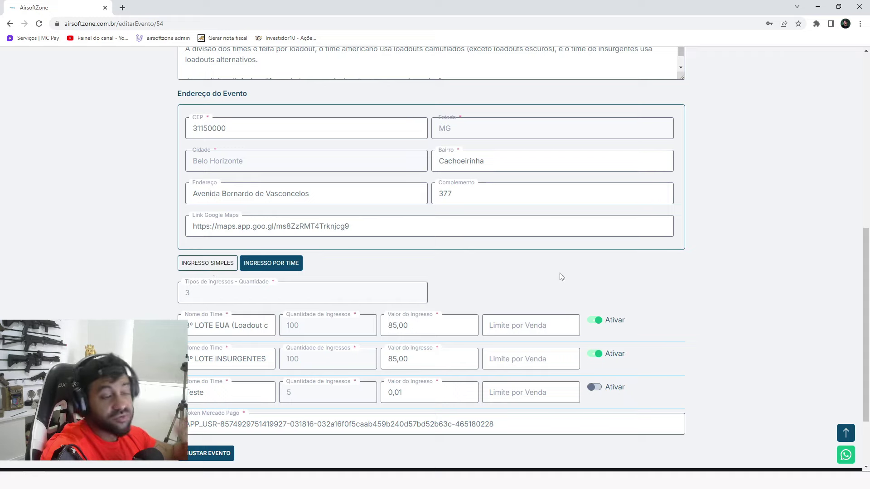
pyautogui.click(275, 266)
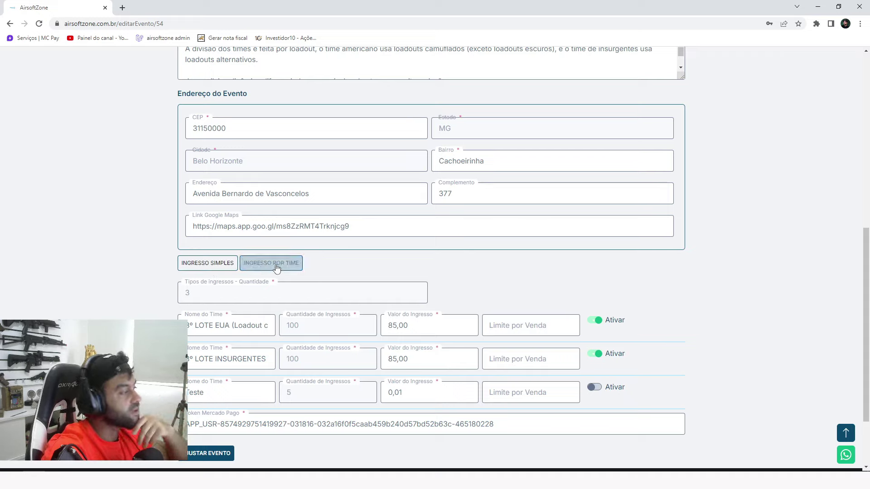
# Step: Leave the edit form and open the details of OPERAÇÃO FALLUJAH - GUERRA NUCLEAR from the producer's own event list
pyautogui.scroll(-2, 413, 272)
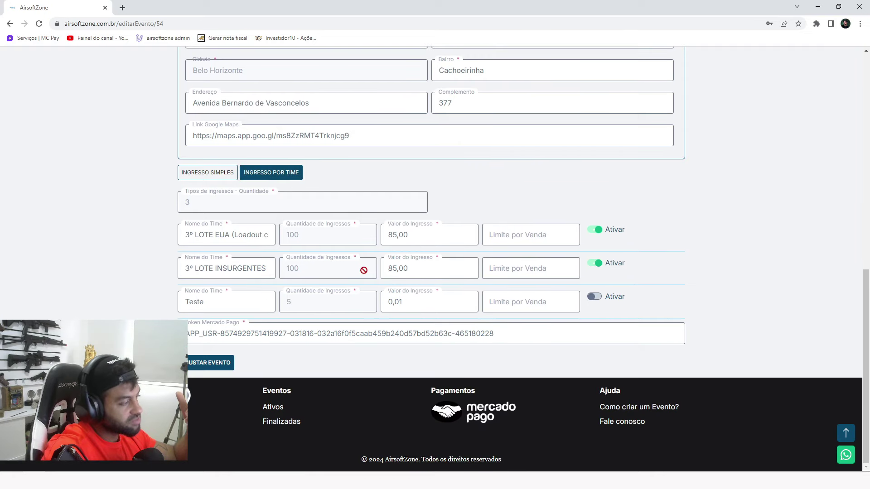
pyautogui.scroll(12, 249, 306)
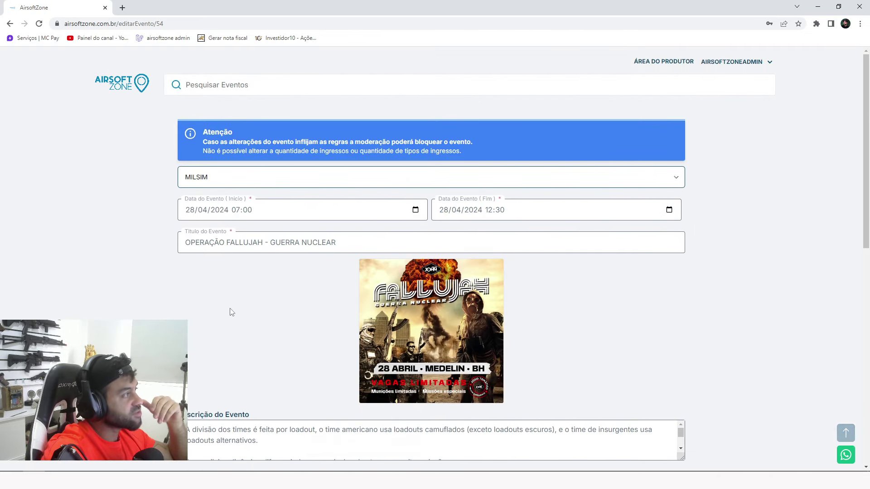
pyautogui.click(116, 85)
pyautogui.moveTo(724, 99)
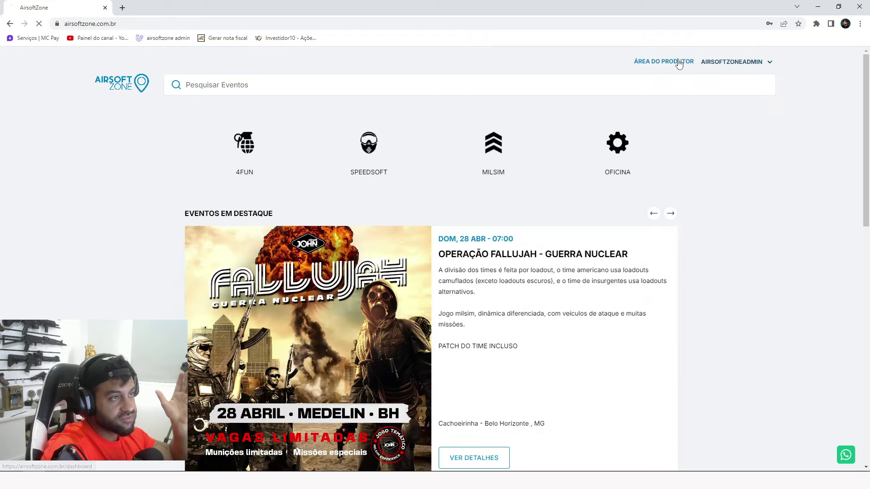
pyautogui.click(664, 61)
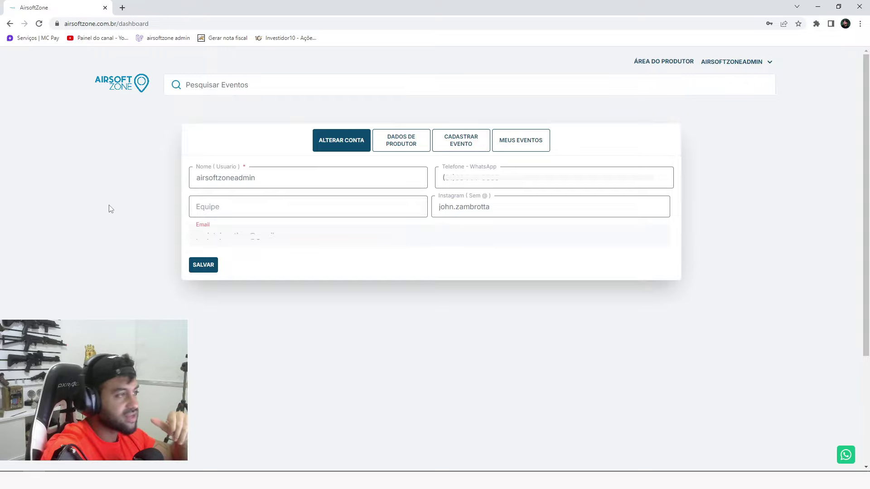
pyautogui.click(536, 151)
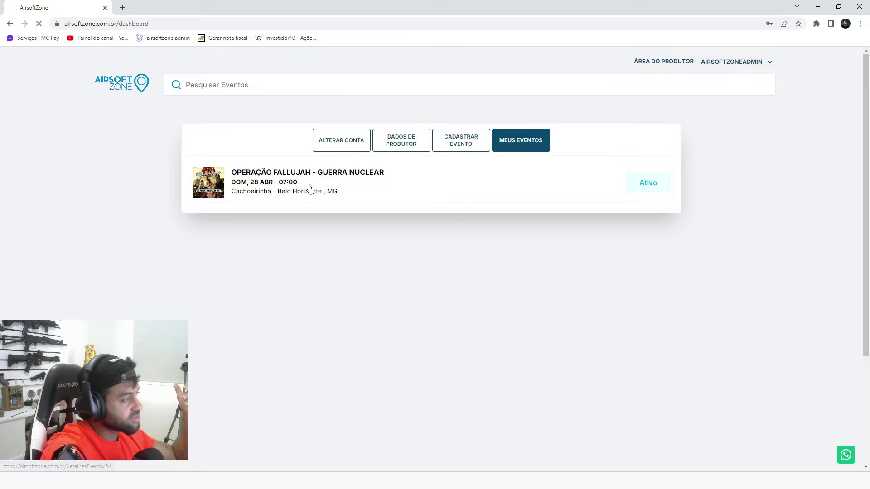
pyautogui.click(252, 189)
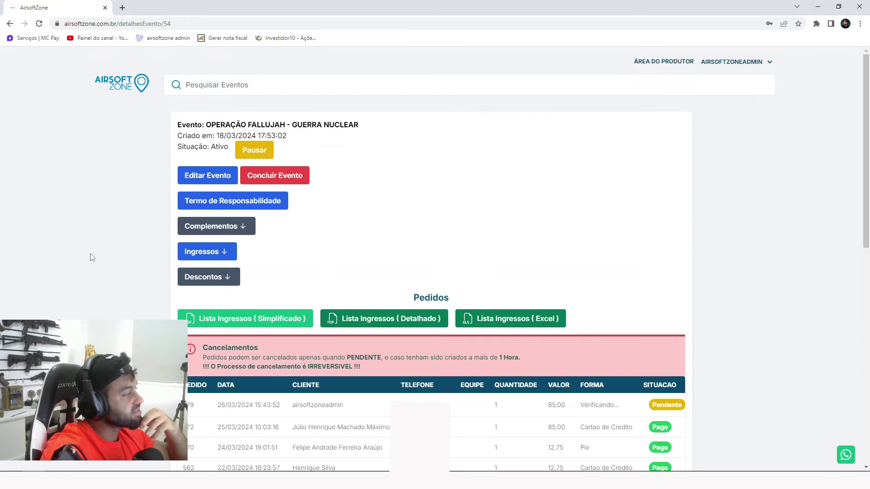
# Step: Return to the home page, search for "belo horizonte" and list the active events in the city of Belo Horizonte, MG
pyautogui.click(124, 90)
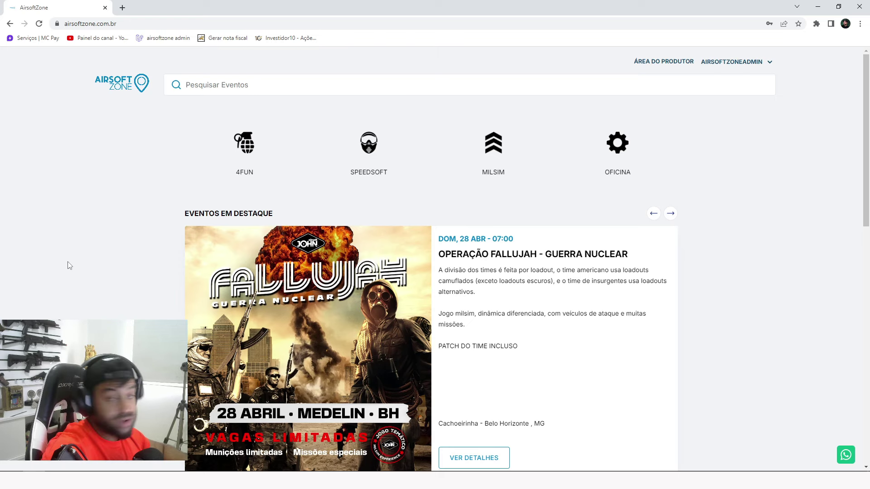
pyautogui.click(270, 91)
pyautogui.write('belo h')
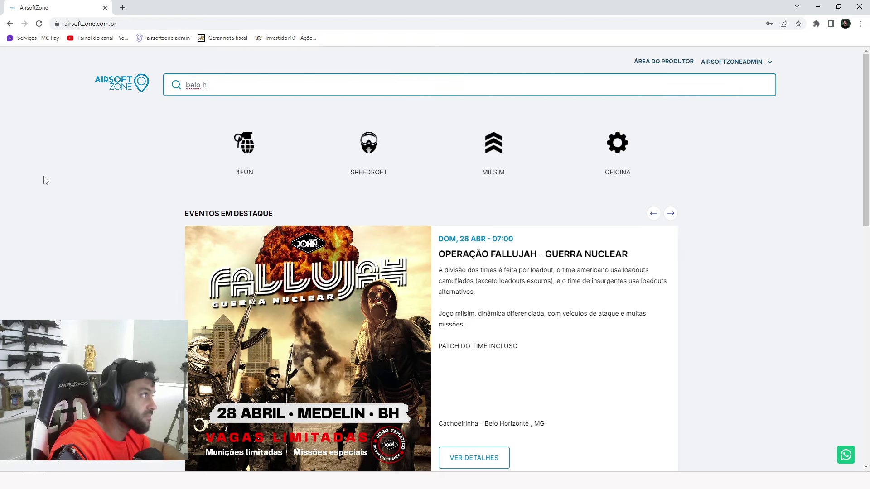
pyautogui.write('orizonte')
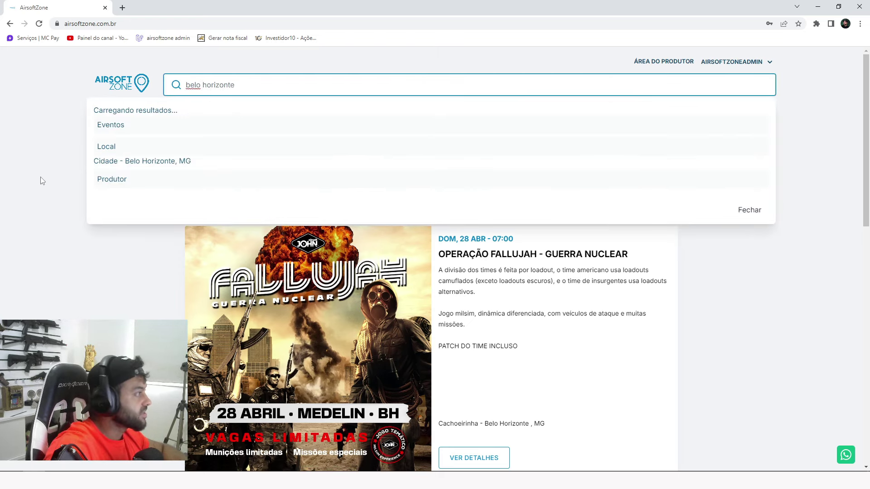
pyautogui.click(120, 151)
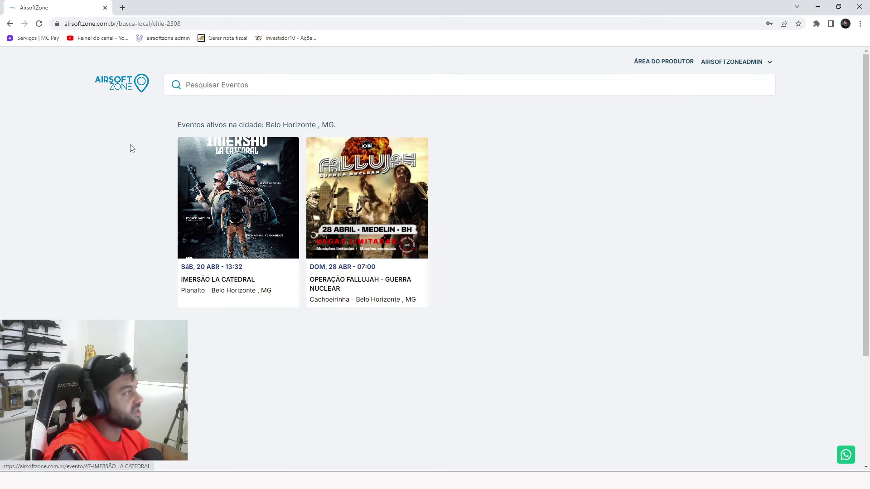
# Step: Search for "sao paulo" and list the active events in the state of São Paulo
pyautogui.click(224, 84)
pyautogui.write('sao paulo')
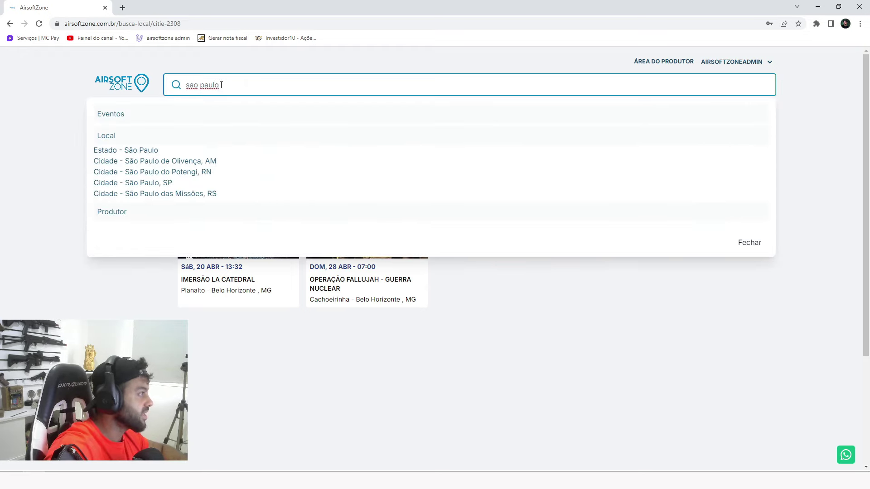
pyautogui.click(139, 154)
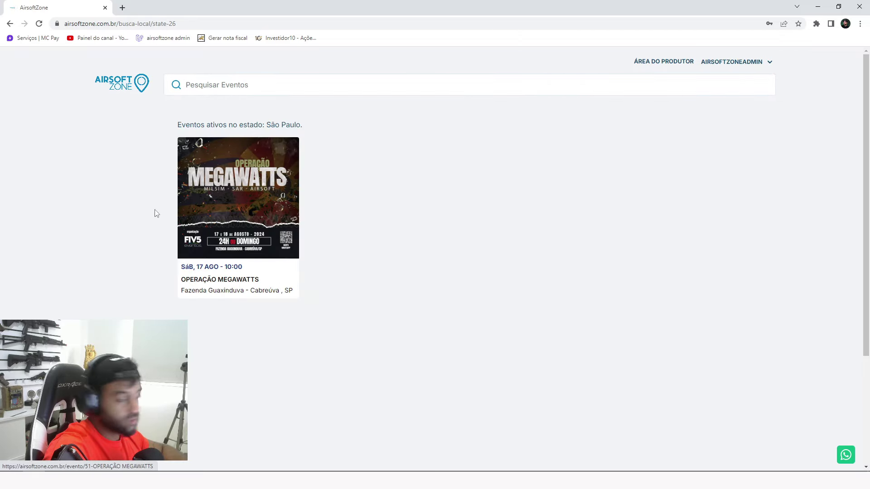
# Step: Return to the home page and look through its featured events, advertising banner, latest events and partner stores
pyautogui.click(118, 80)
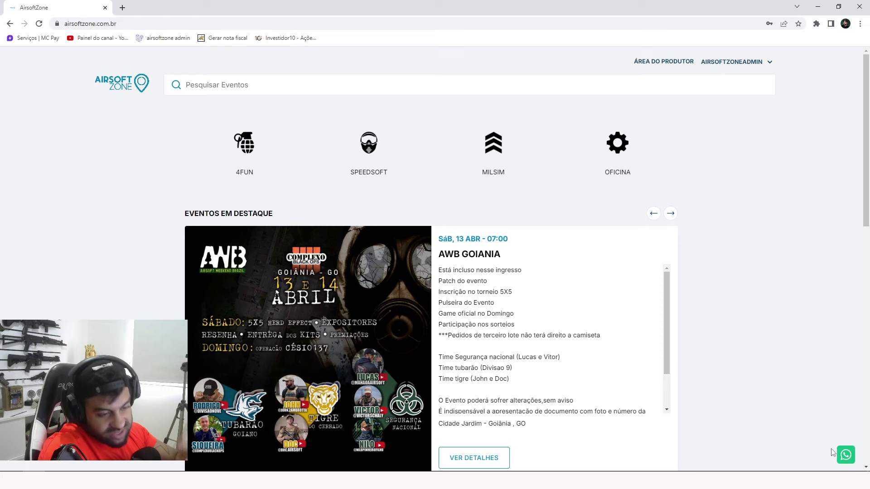
pyautogui.click(845, 456)
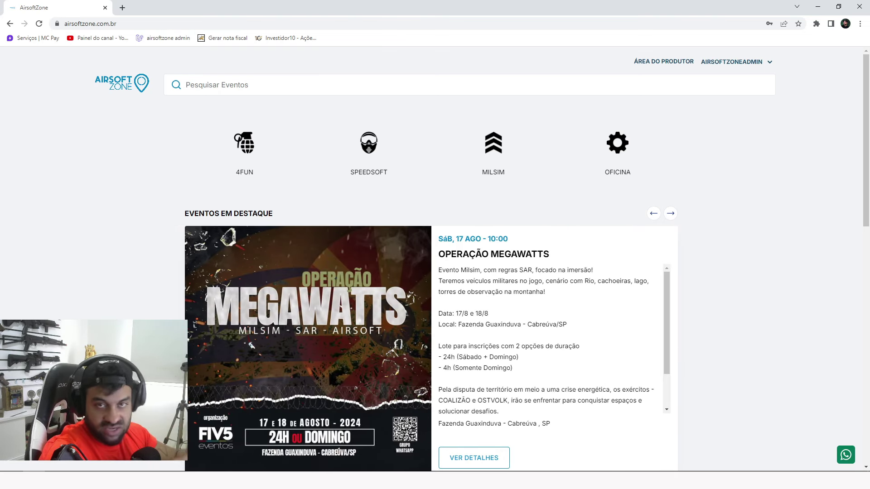
pyautogui.scroll(-1, 483, 259)
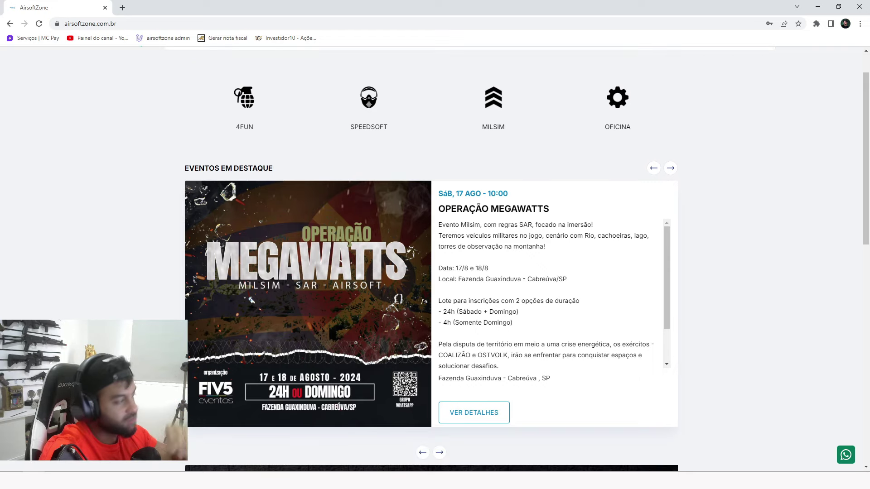
pyautogui.scroll(1, 483, 259)
pyautogui.scroll(-1, 483, 259)
pyautogui.scroll(1, 482, 259)
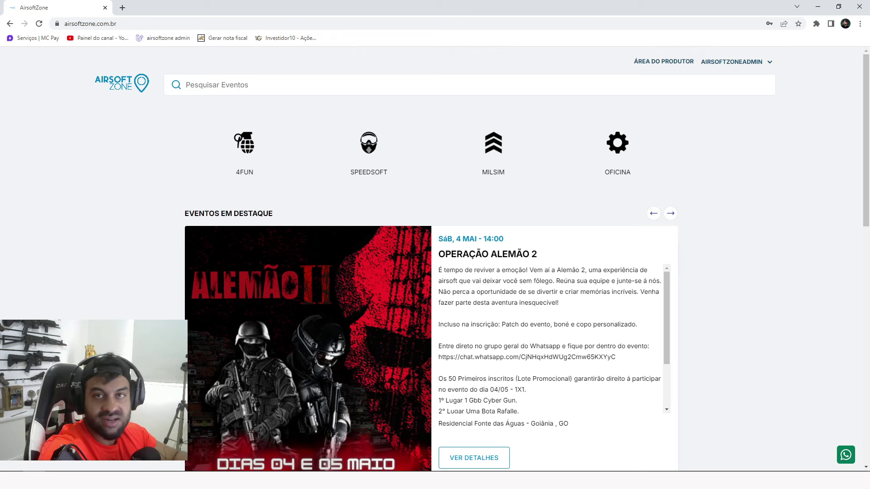
pyautogui.scroll(-12, 435, 258)
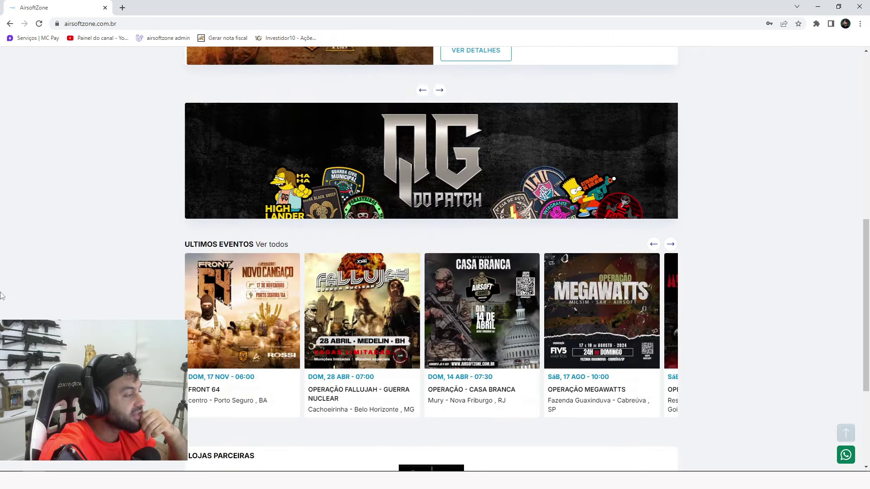
pyautogui.scroll(7, 435, 259)
pyautogui.scroll(-6, 435, 258)
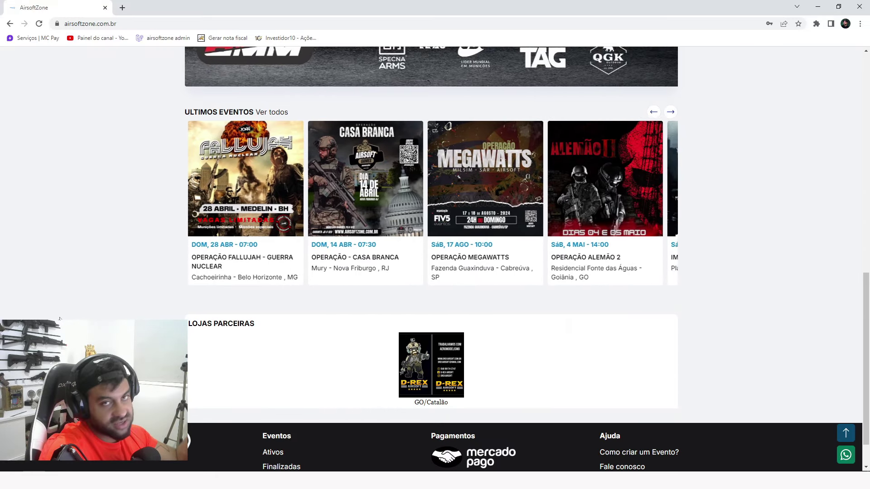
pyautogui.scroll(4, 435, 259)
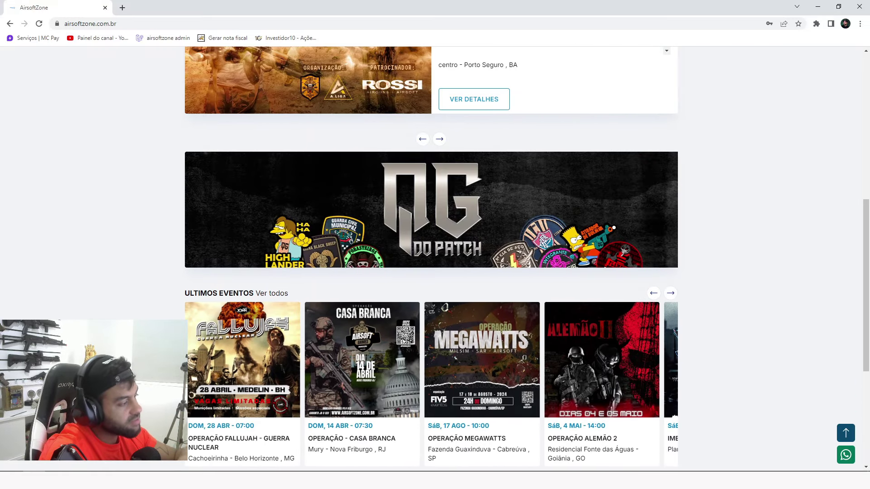
pyautogui.scroll(8, 435, 258)
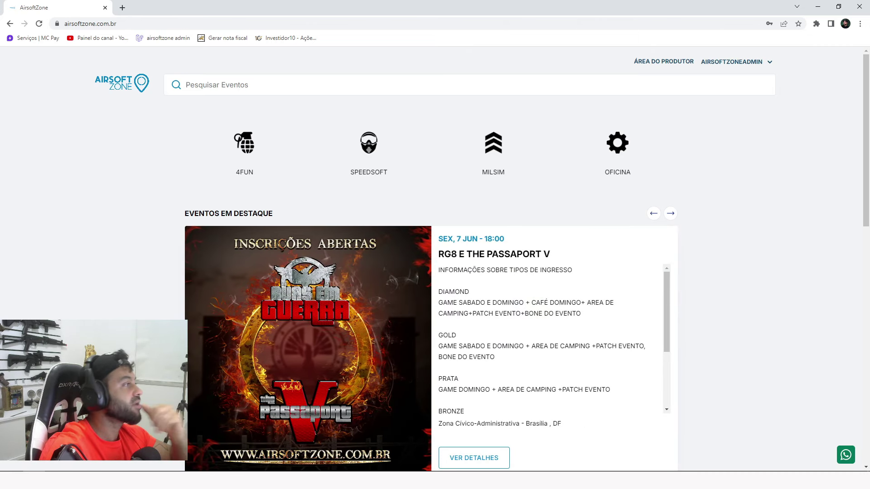
# Step: Search for "rio de janeiro", list the active events in the state of Rio de Janeiro, and go back to the home page
pyautogui.click(228, 83)
pyautogui.write('rio de janeiro')
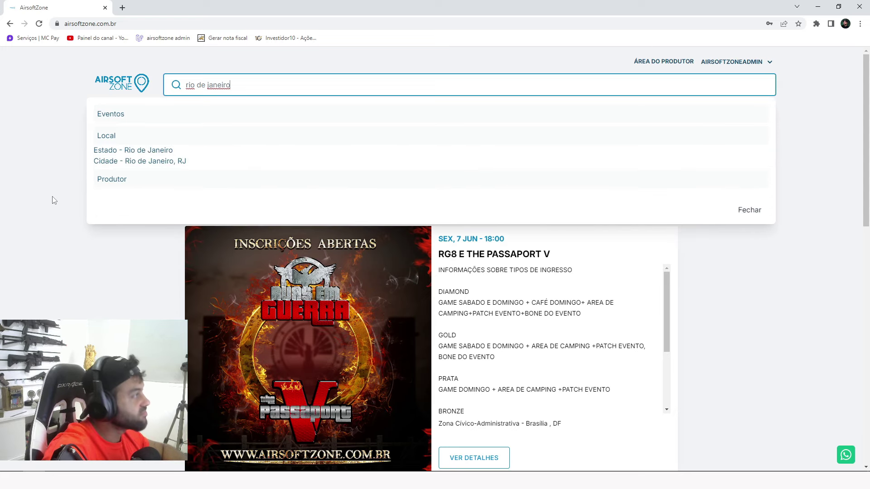
pyautogui.click(122, 150)
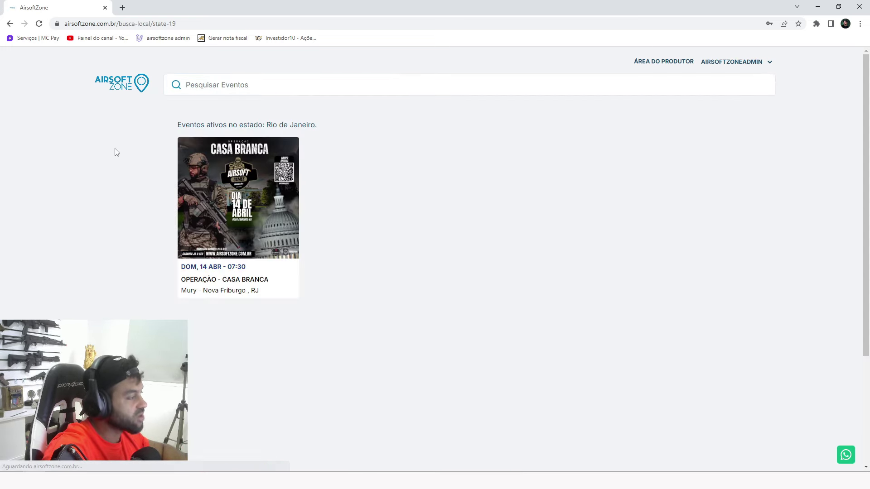
pyautogui.click(10, 24)
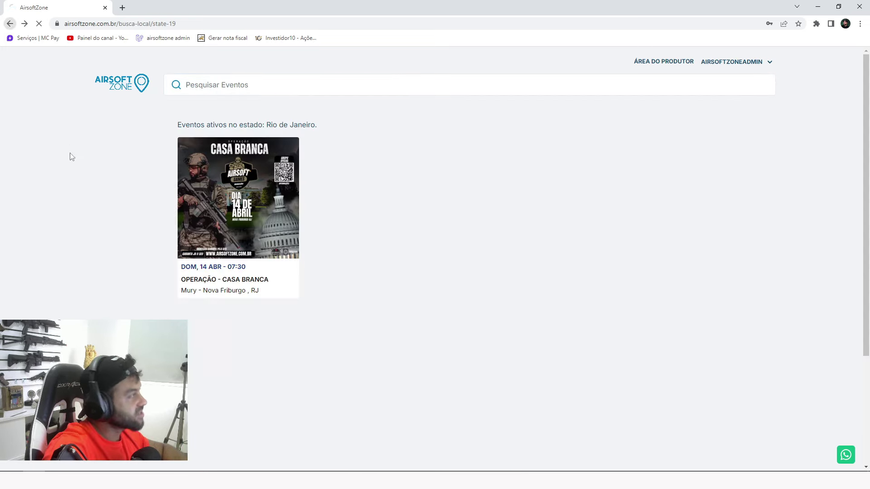
pyautogui.scroll(-10, 88, 243)
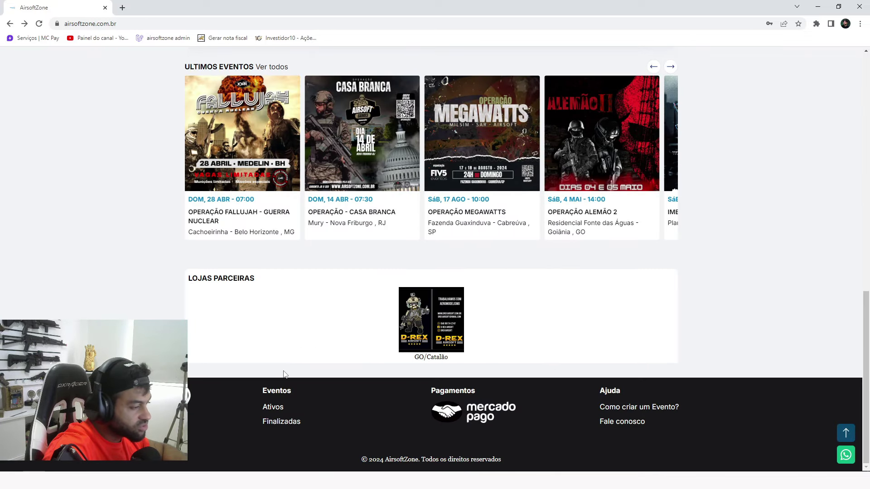
pyautogui.scroll(1, 363, 383)
pyautogui.scroll(9, 360, 389)
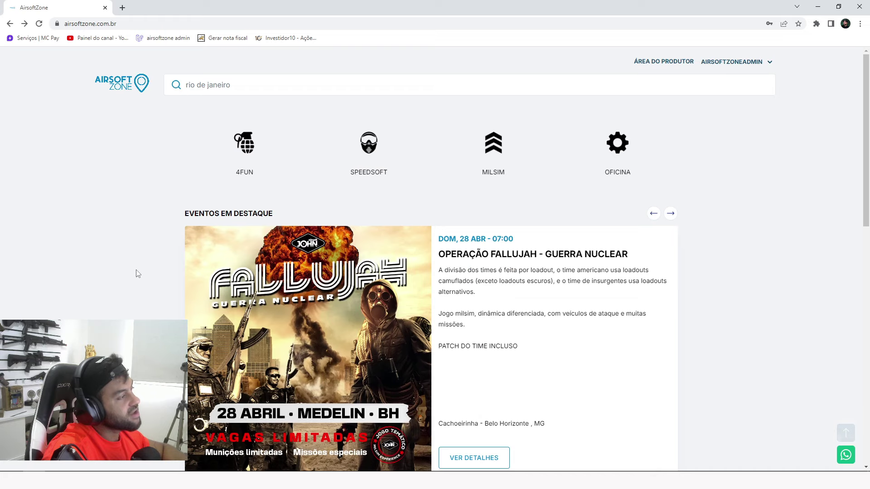